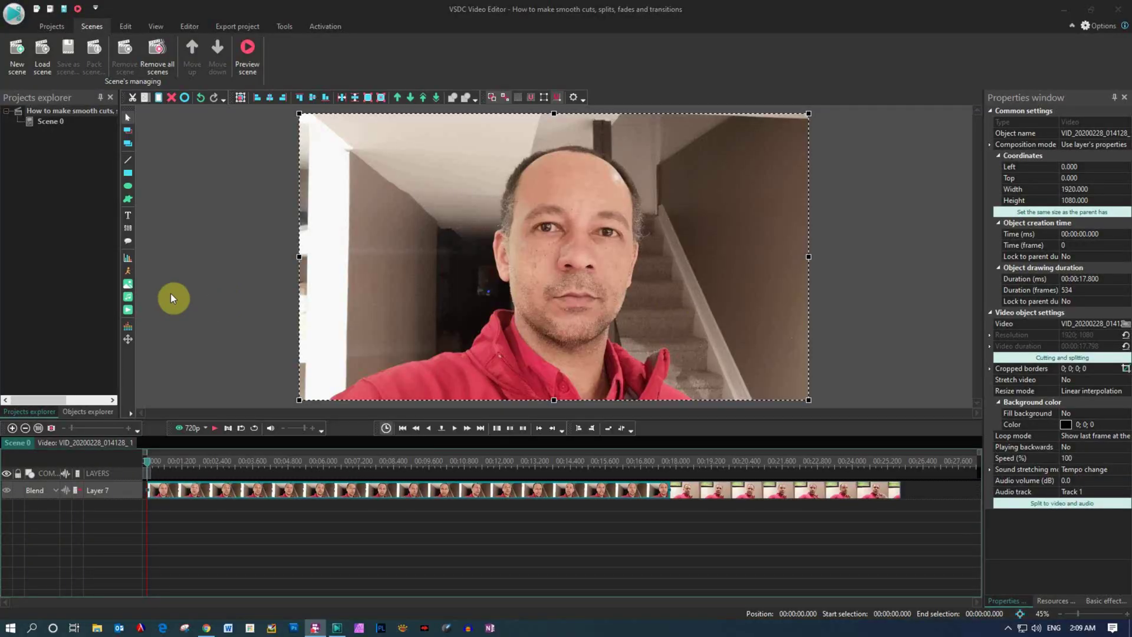
# Move the second clip to a new layer, then put it back on Layer 7
pyautogui.click(362, 25)
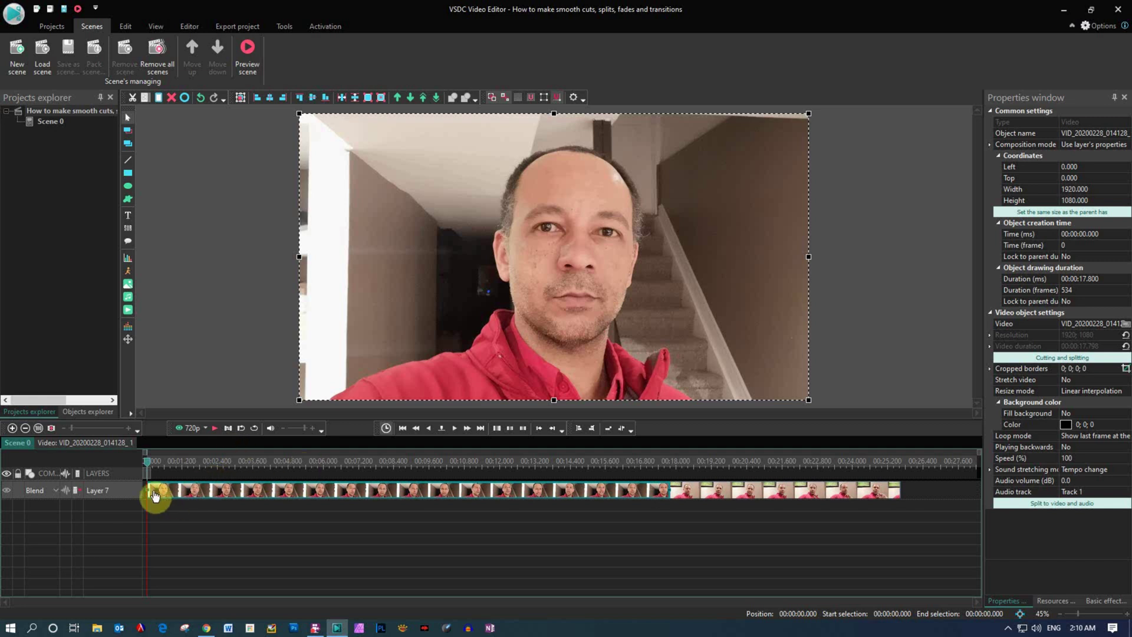
pyautogui.moveTo(512, 501)
pyautogui.moveTo(715, 493)
pyautogui.click(686, 492)
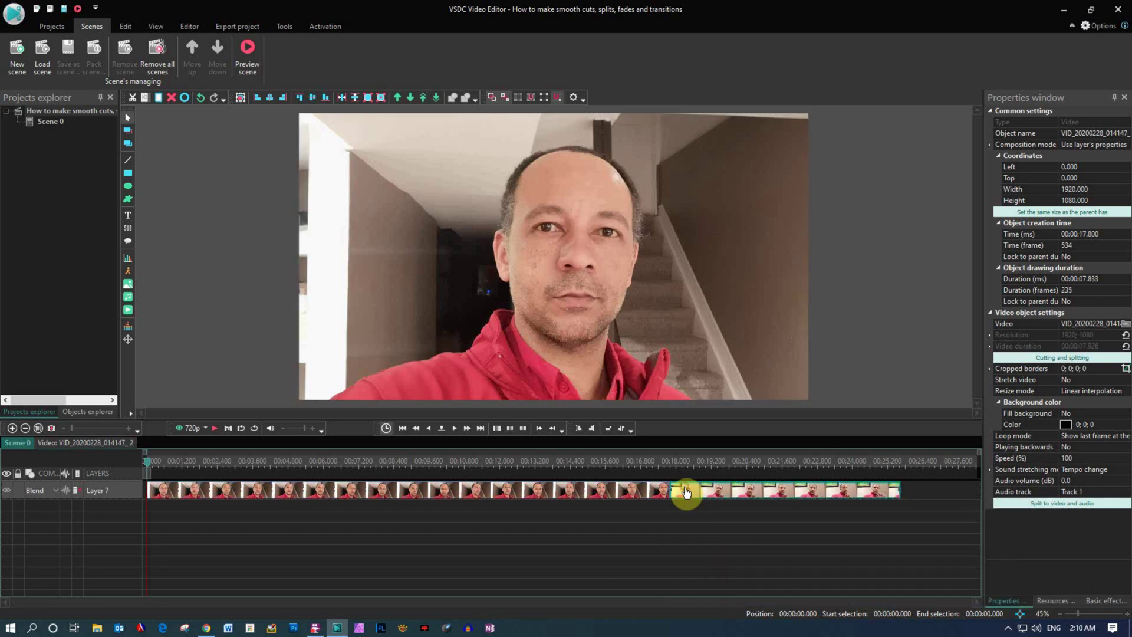
pyautogui.click(397, 99)
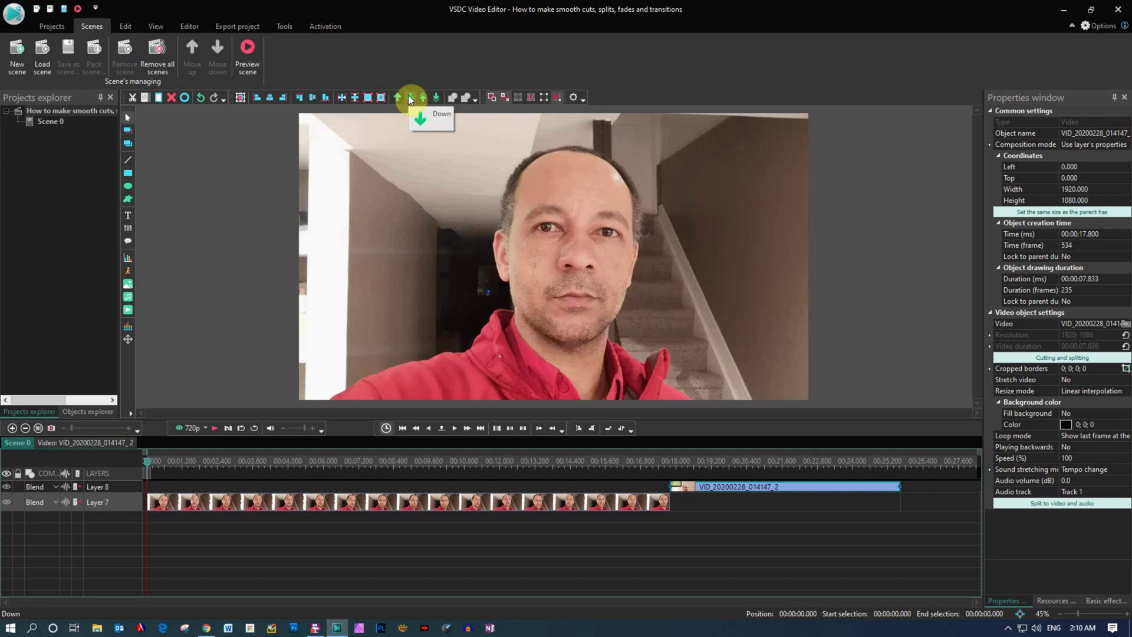
pyautogui.click(411, 99)
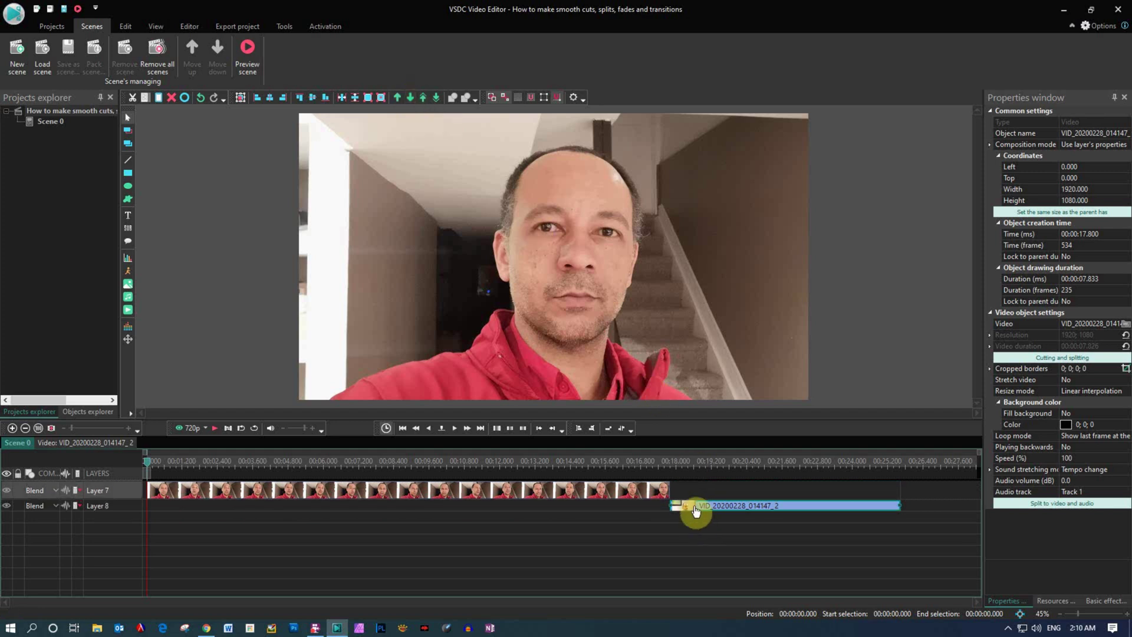
pyautogui.moveTo(696, 508)
pyautogui.moveTo(696, 509); pyautogui.dragTo(697, 492)
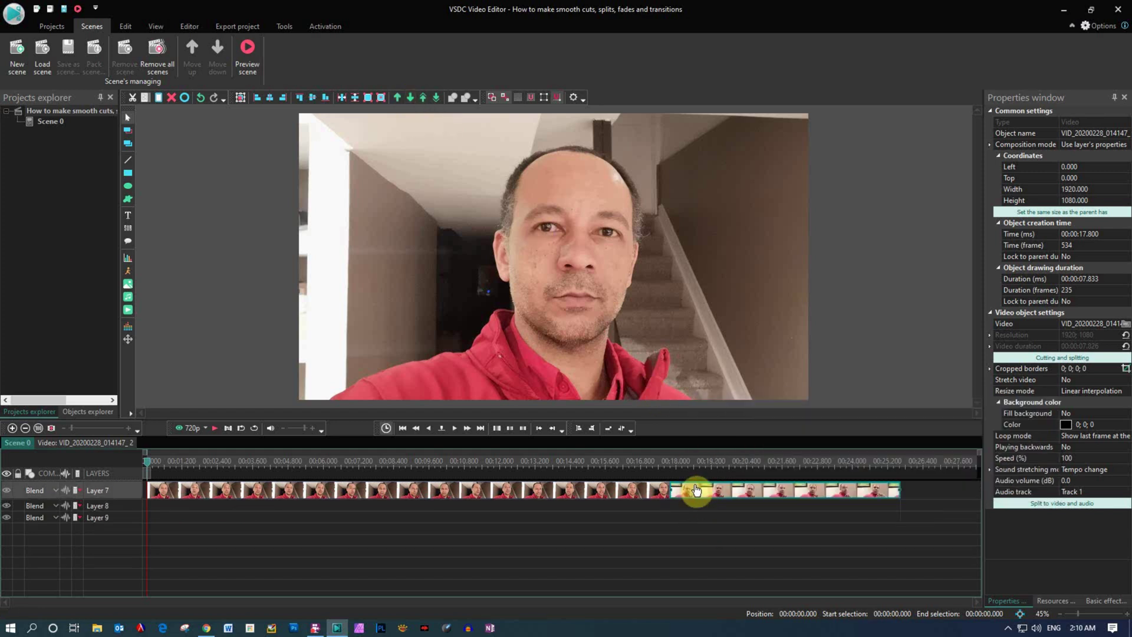
# Move the first clip onto a new Layer 9 above the second clip's Layer 7
pyautogui.click(484, 492)
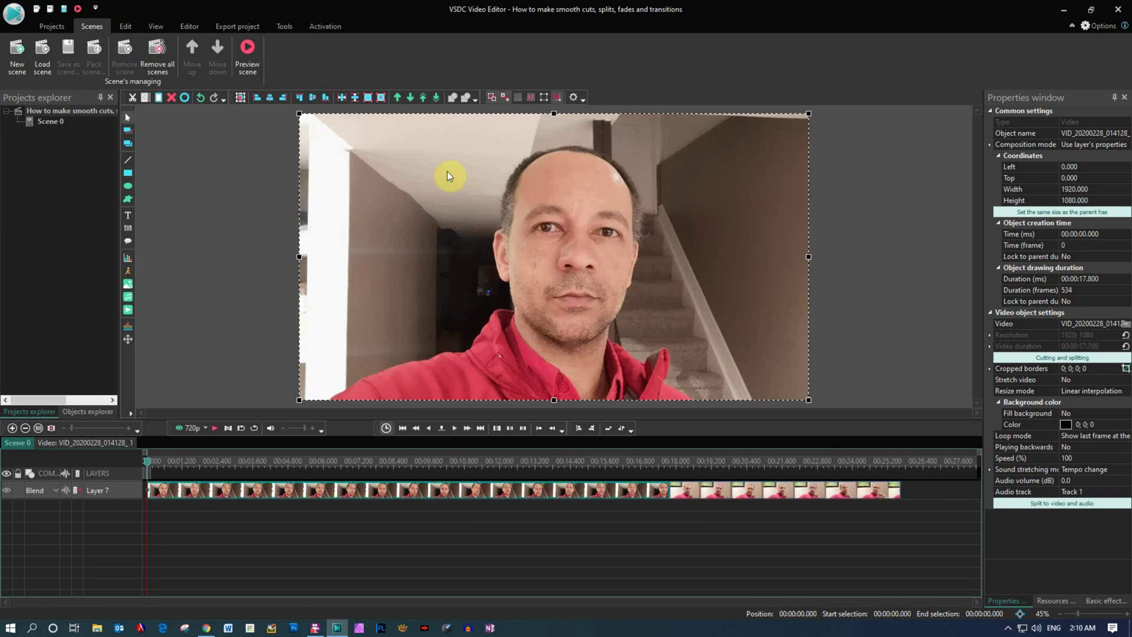
pyautogui.click(396, 99)
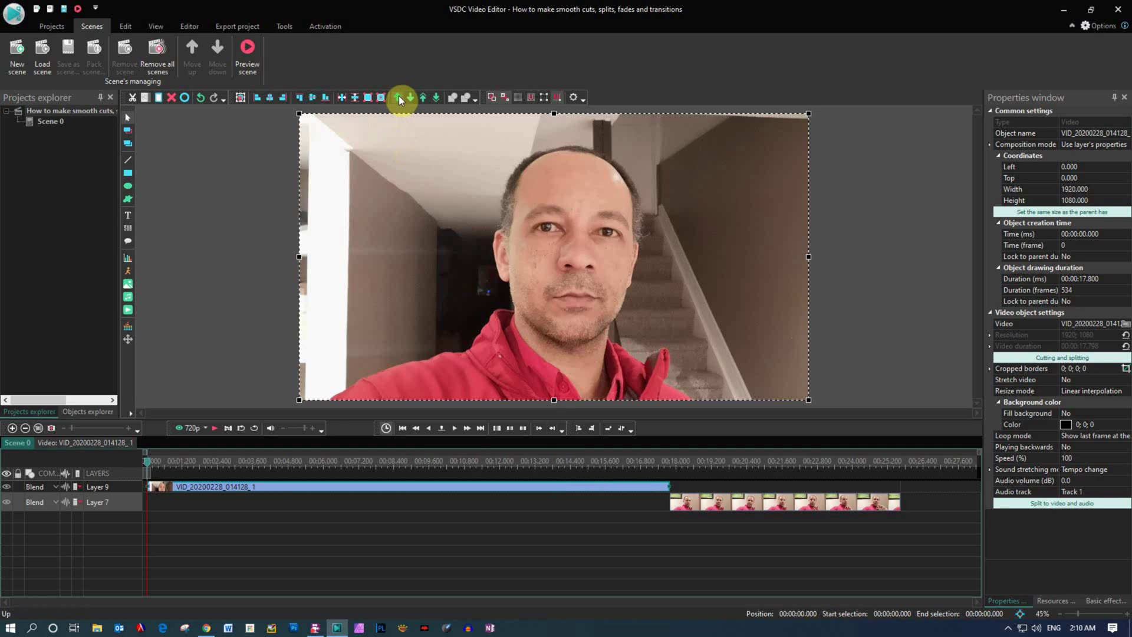
pyautogui.moveTo(686, 502)
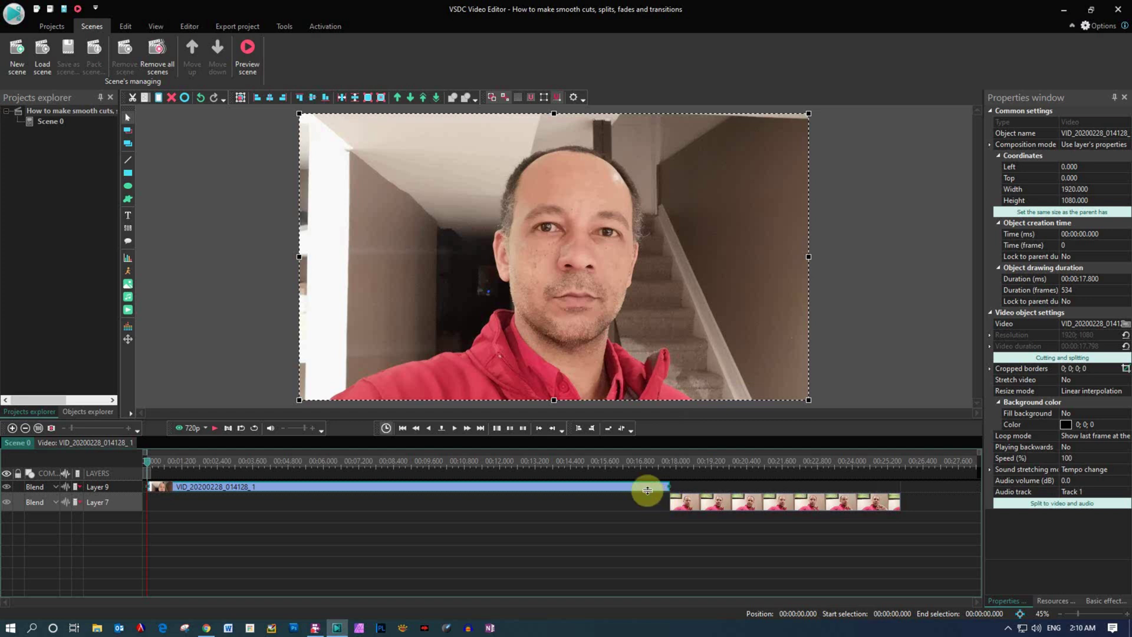
pyautogui.moveTo(654, 500); pyautogui.dragTo(647, 500)
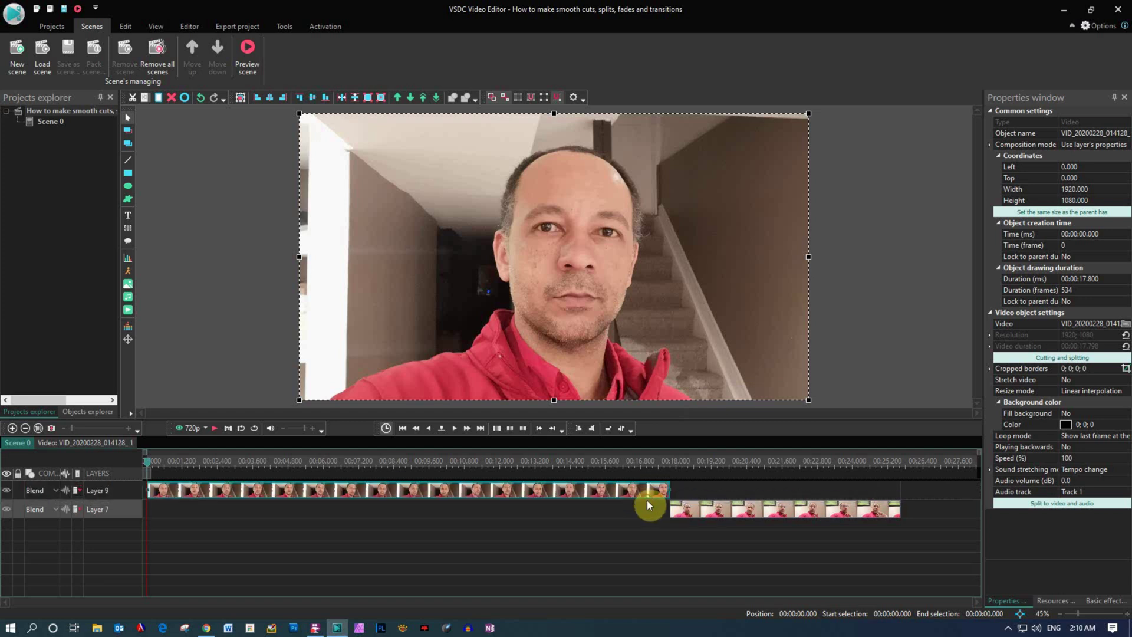
pyautogui.moveTo(650, 496)
pyautogui.moveTo(676, 515)
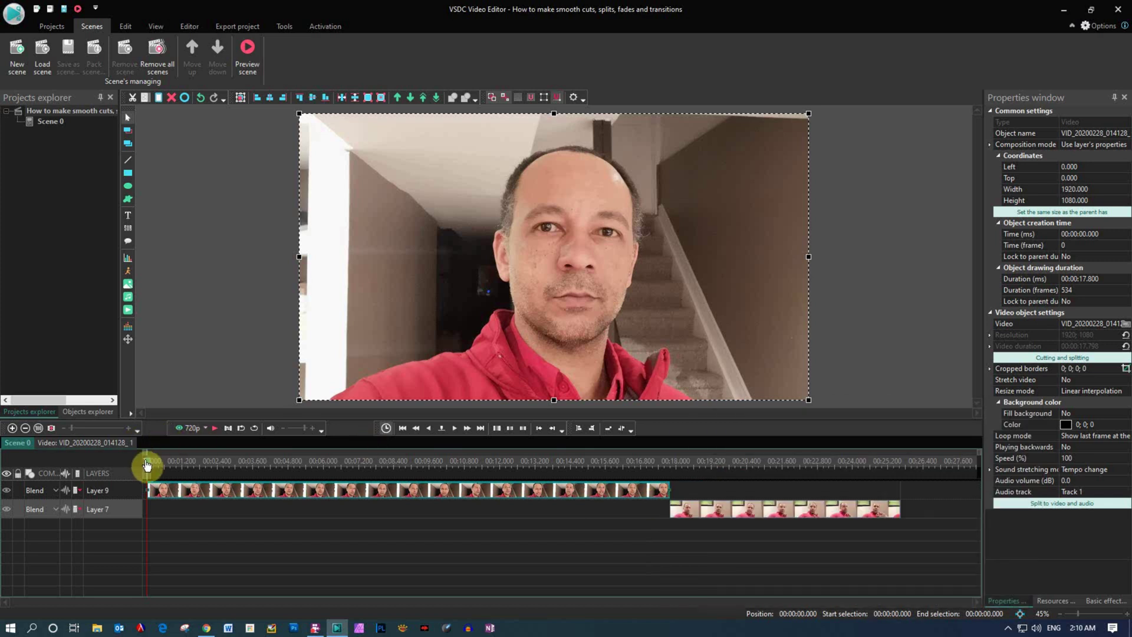
pyautogui.moveTo(147, 461); pyautogui.dragTo(658, 463)
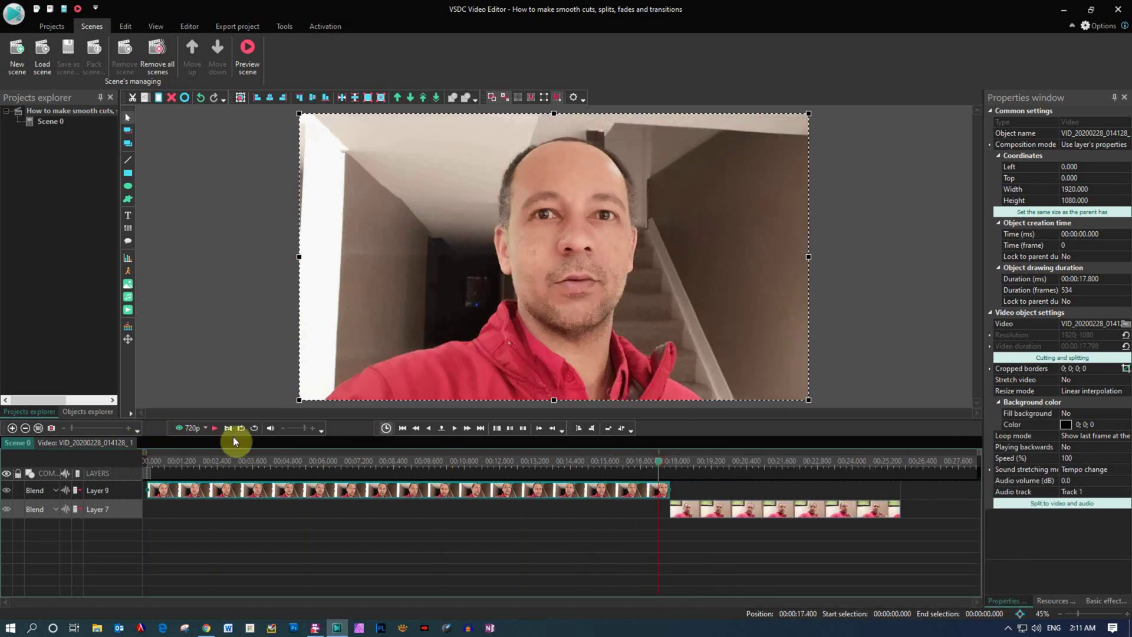
pyautogui.click(215, 427)
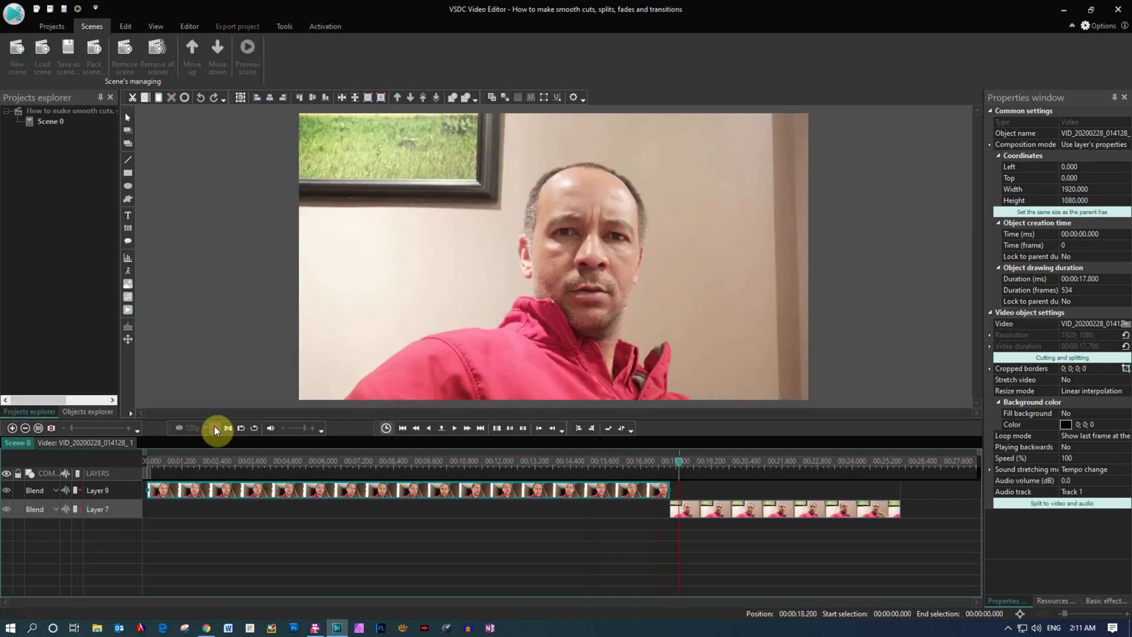
pyautogui.moveTo(763, 465); pyautogui.dragTo(658, 466)
pyautogui.click(215, 428)
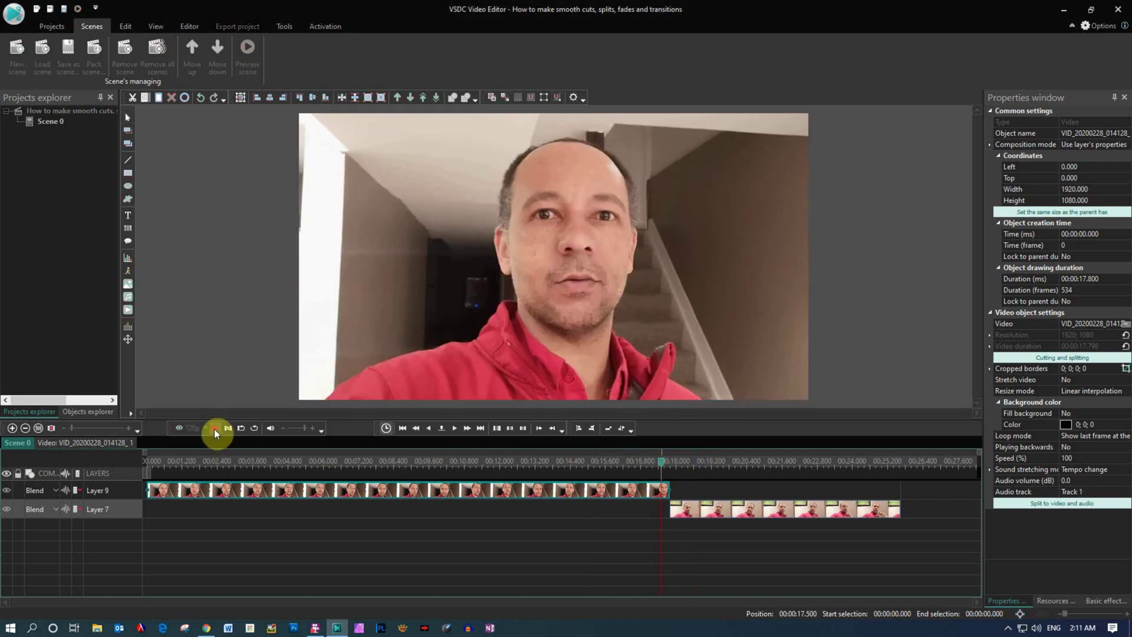
pyautogui.click(214, 429)
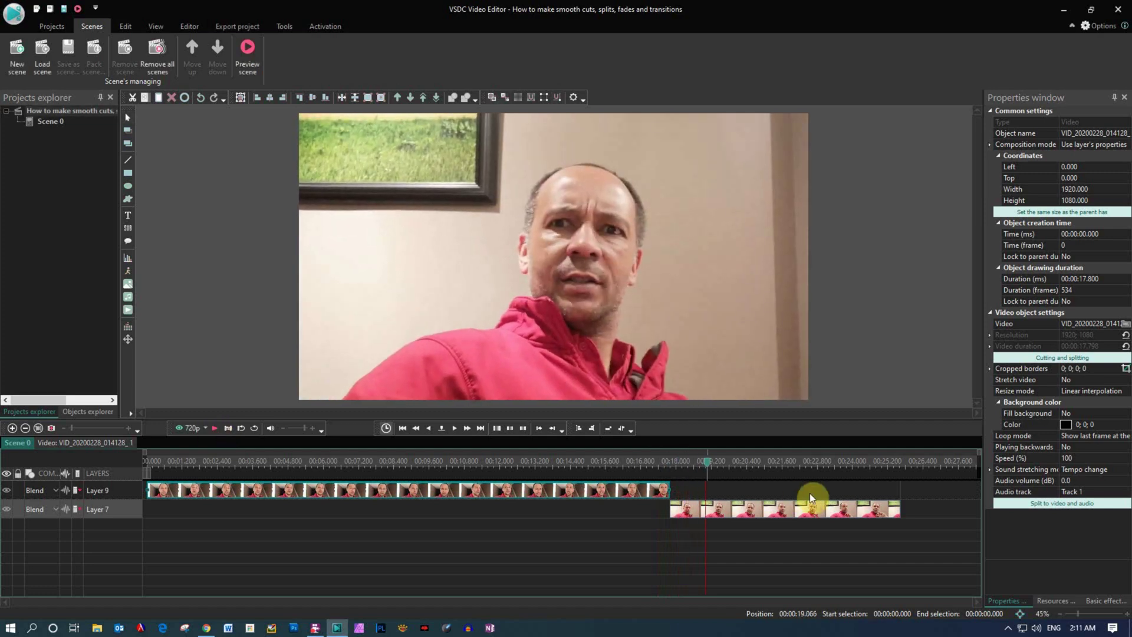
pyautogui.moveTo(707, 471); pyautogui.dragTo(648, 467)
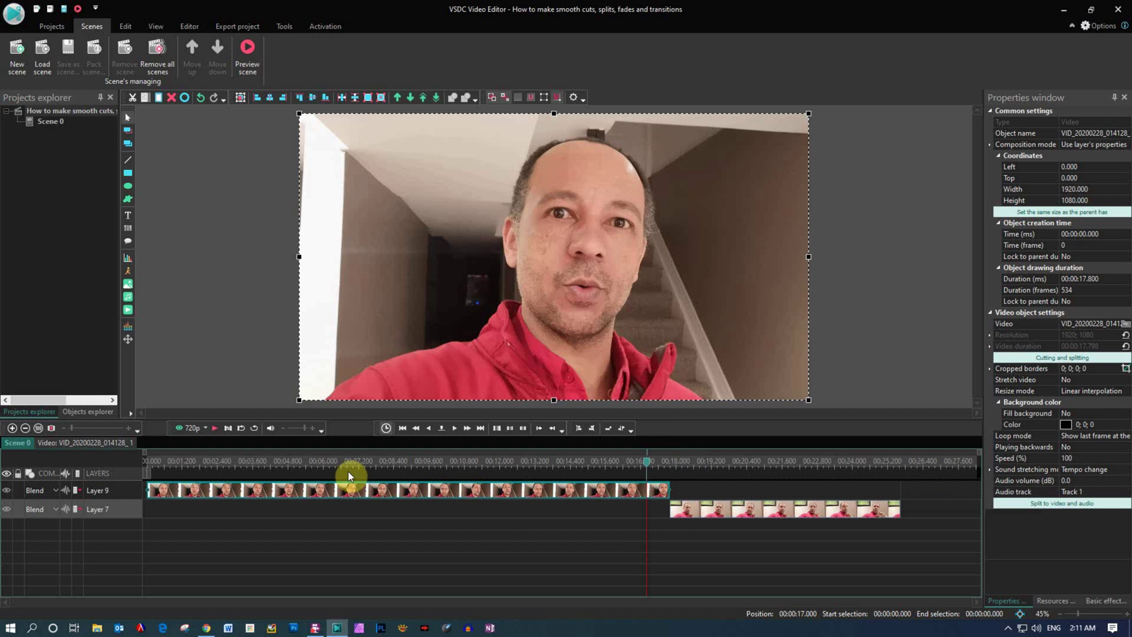
# Shrink the timeline scale three notches and drag the second clip to meet the first clip's end
pyautogui.click(127, 427)
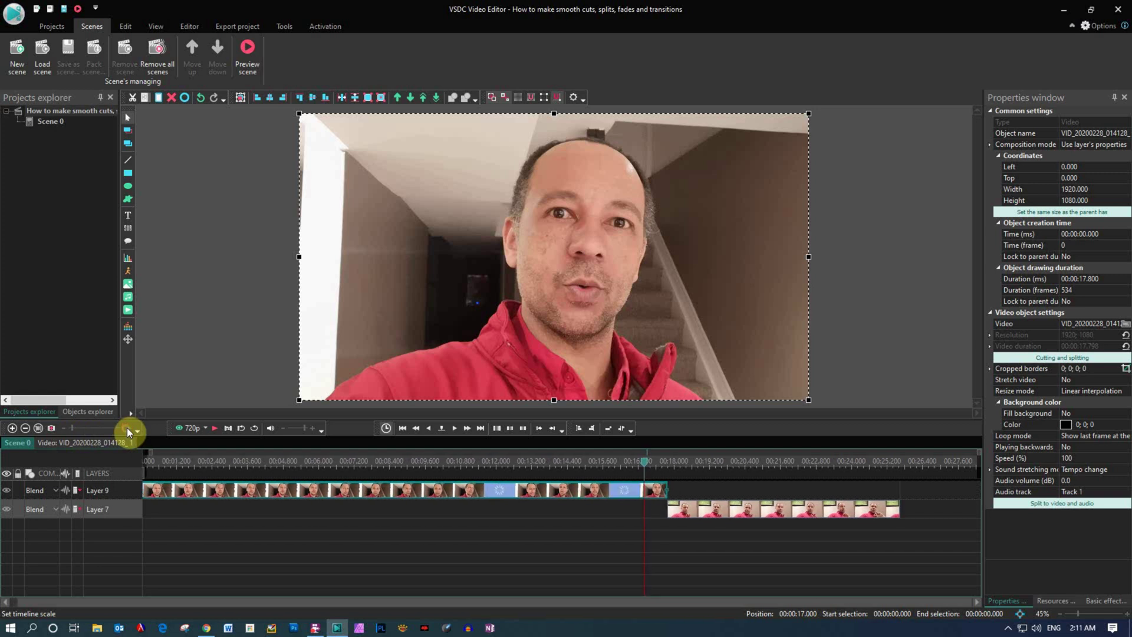
pyautogui.click(126, 427)
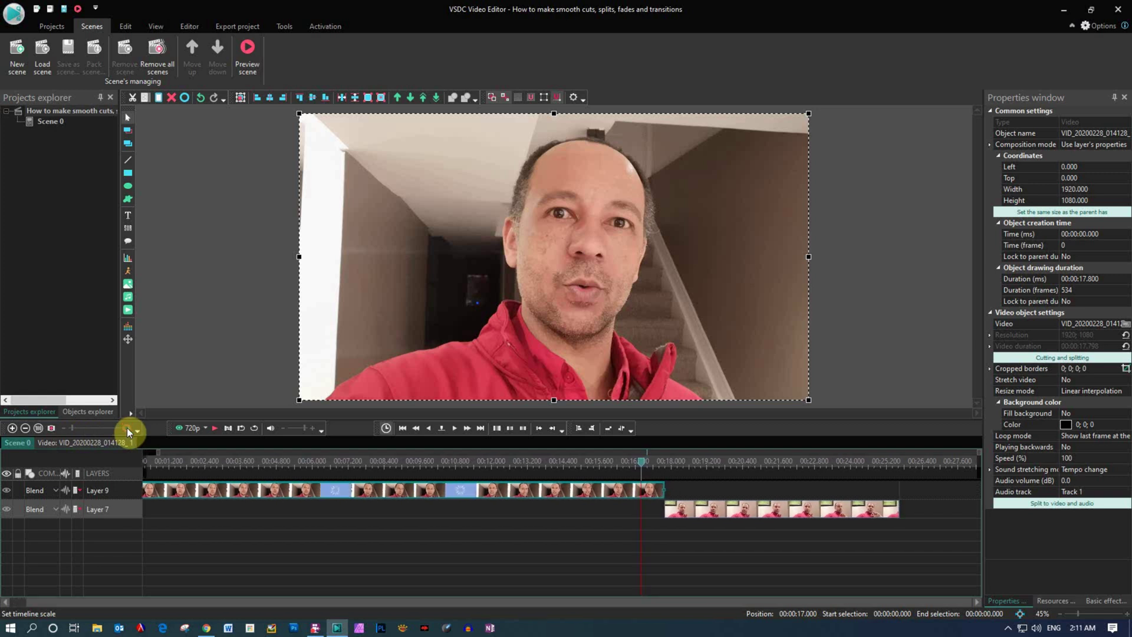
pyautogui.click(127, 427)
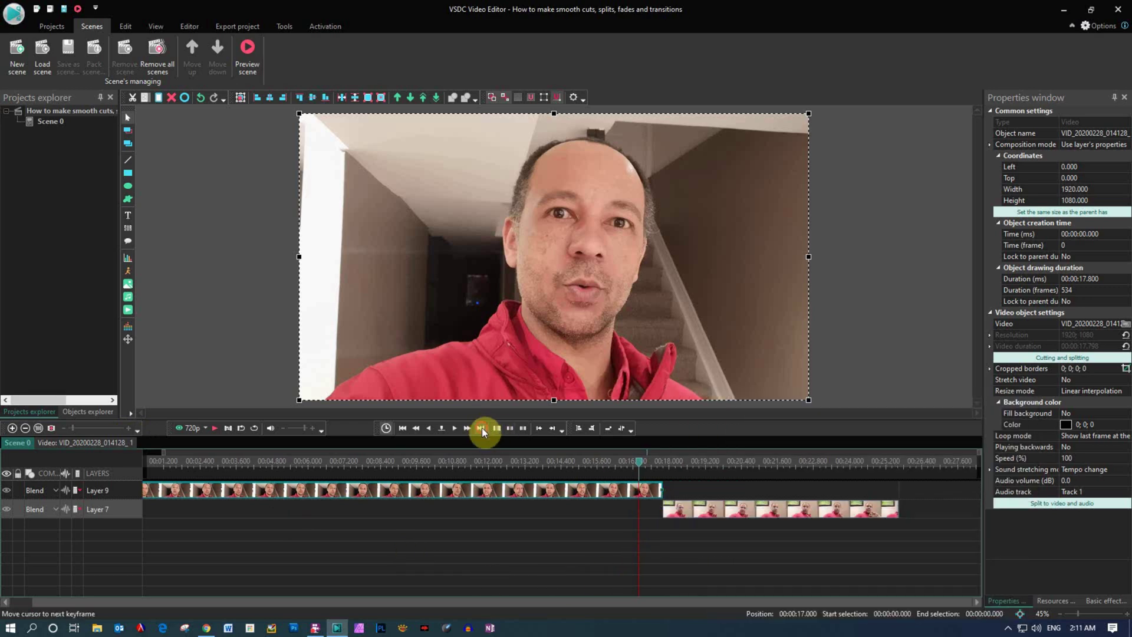
pyautogui.click(482, 427)
pyautogui.click(682, 511)
pyautogui.moveTo(682, 511); pyautogui.dragTo(678, 483)
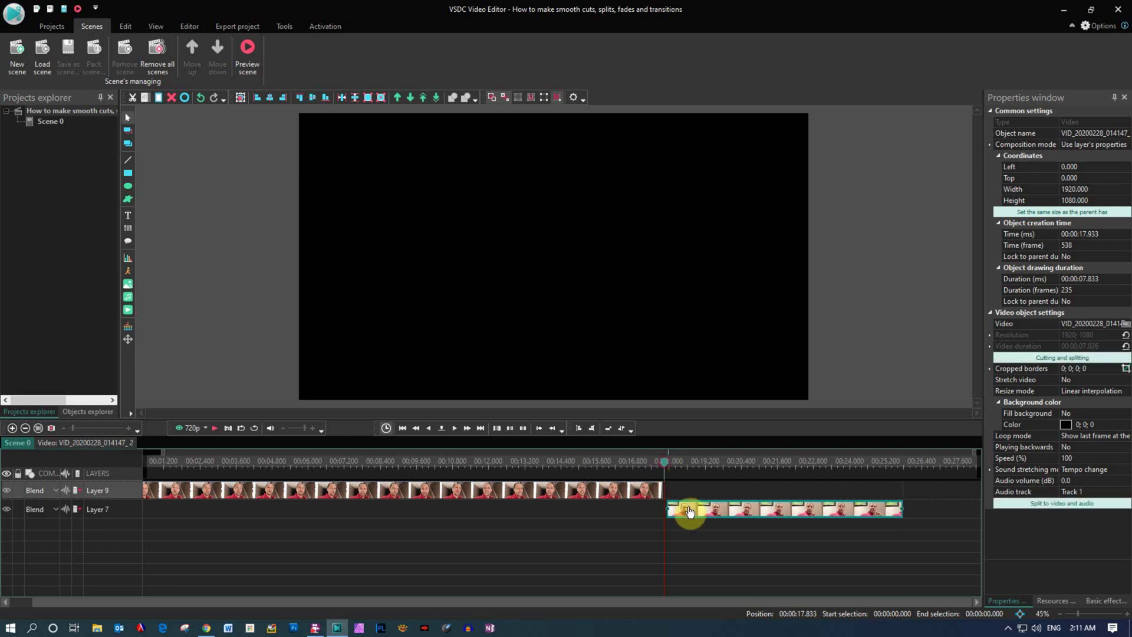
pyautogui.moveTo(687, 511); pyautogui.dragTo(684, 512)
# Preview the cut from just before it and park the playhead at 00:00:17.800
pyautogui.moveTo(665, 469); pyautogui.dragTo(650, 469)
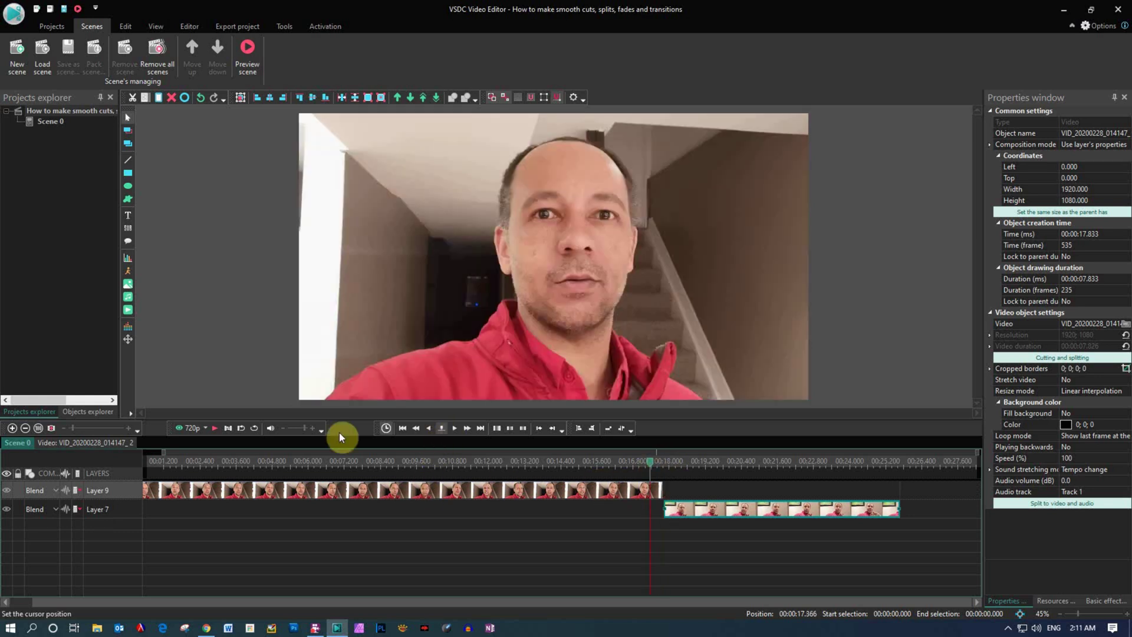
pyautogui.click(216, 429)
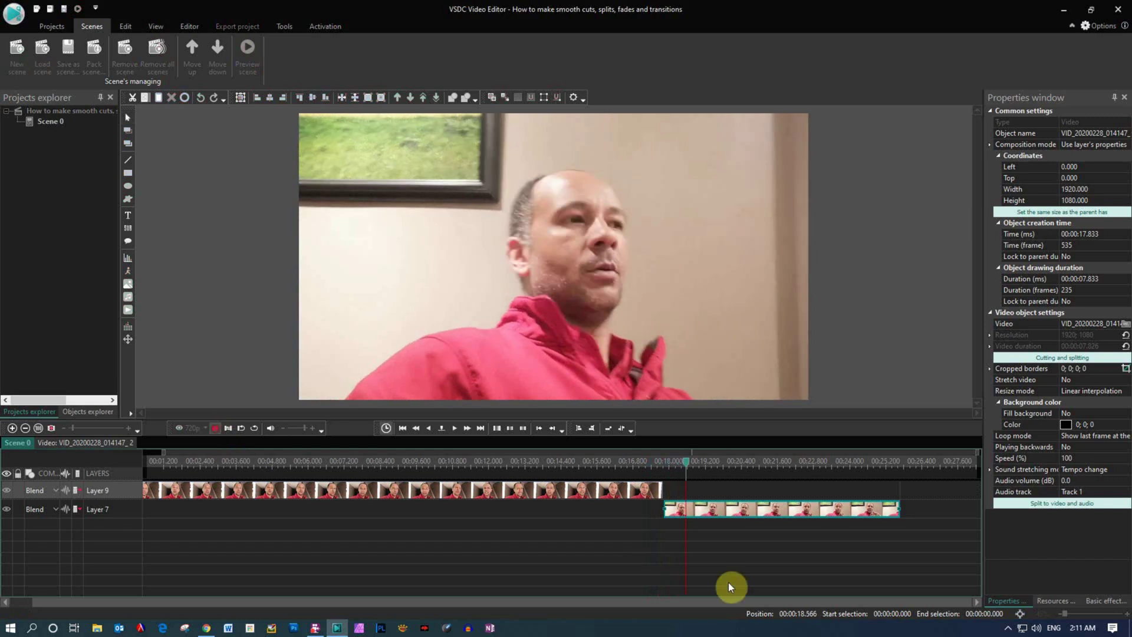
pyautogui.press('space')
pyautogui.click(673, 468)
pyautogui.moveTo(672, 468); pyautogui.dragTo(667, 469)
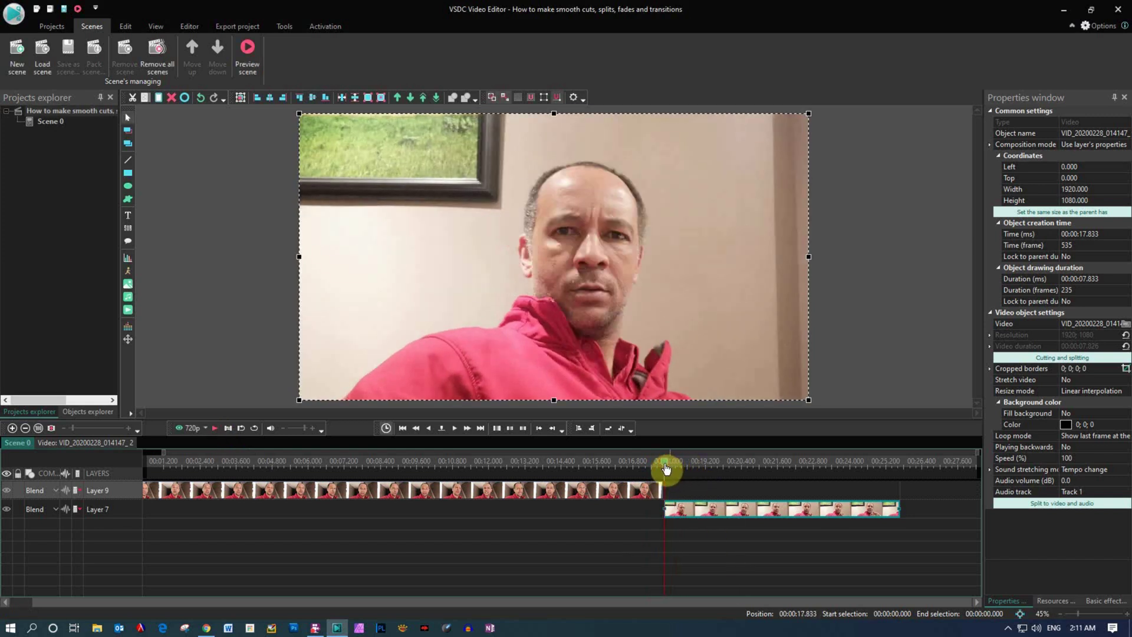
pyautogui.click(430, 430)
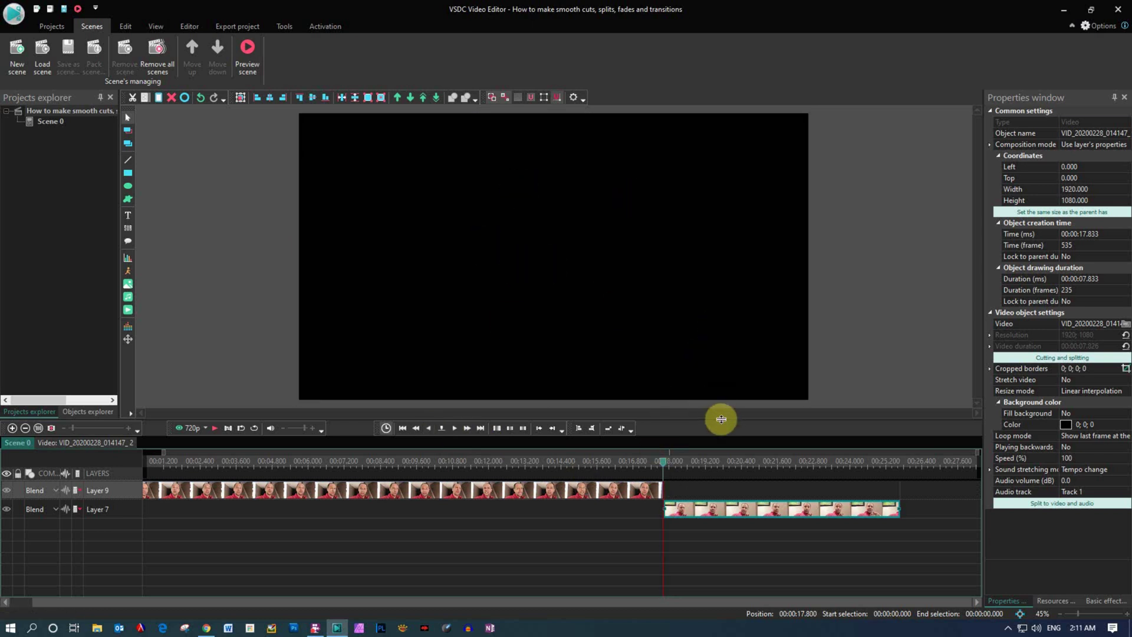
# Place the playhead at 00:00:17.800 with Next keyframe and grab the Layer 7 clip to snap there
pyautogui.click(664, 469)
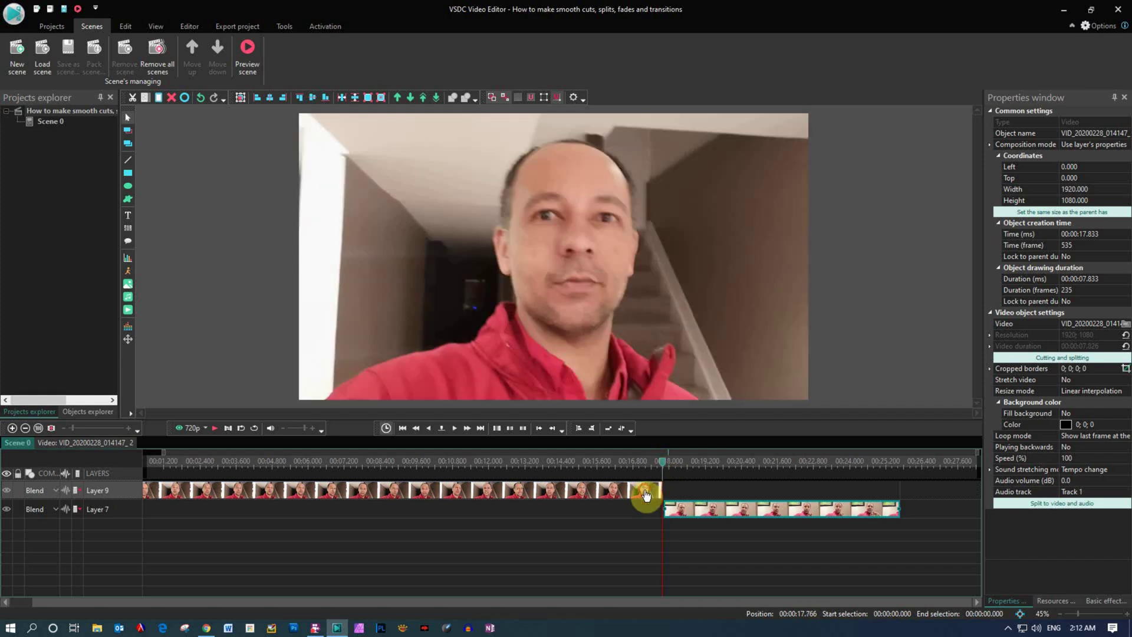
pyautogui.click(647, 490)
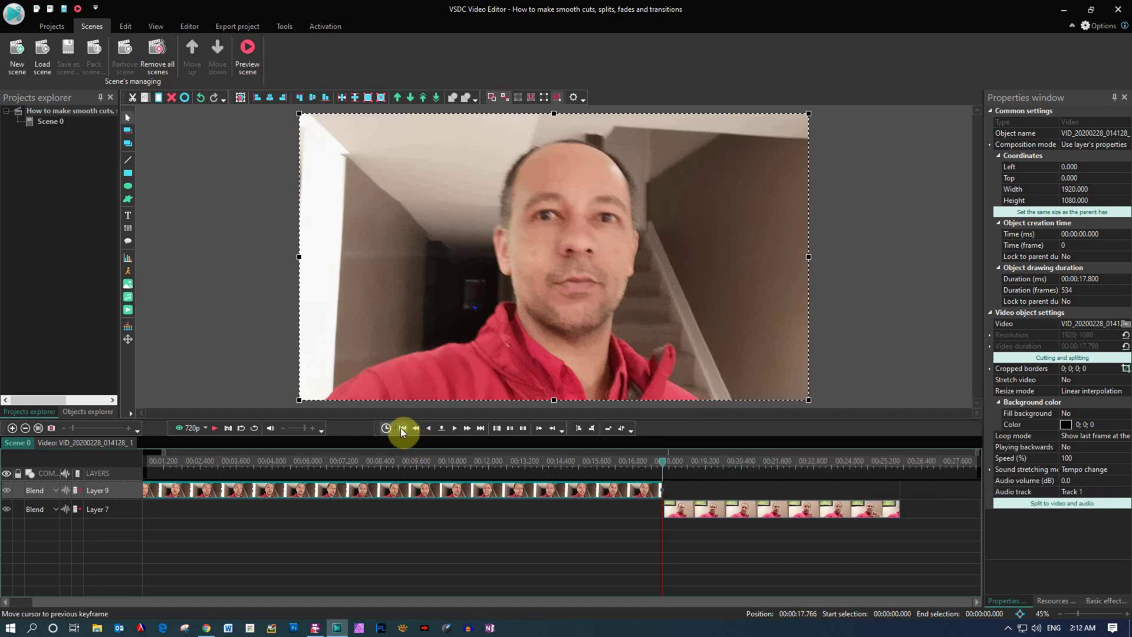
pyautogui.click(481, 429)
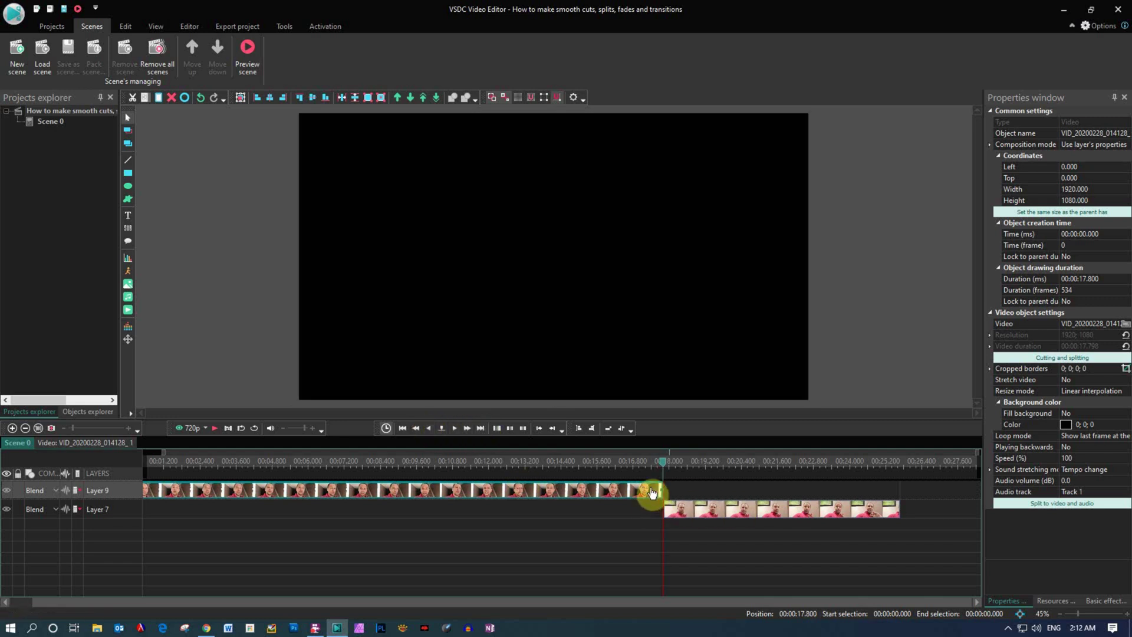
pyautogui.click(692, 511)
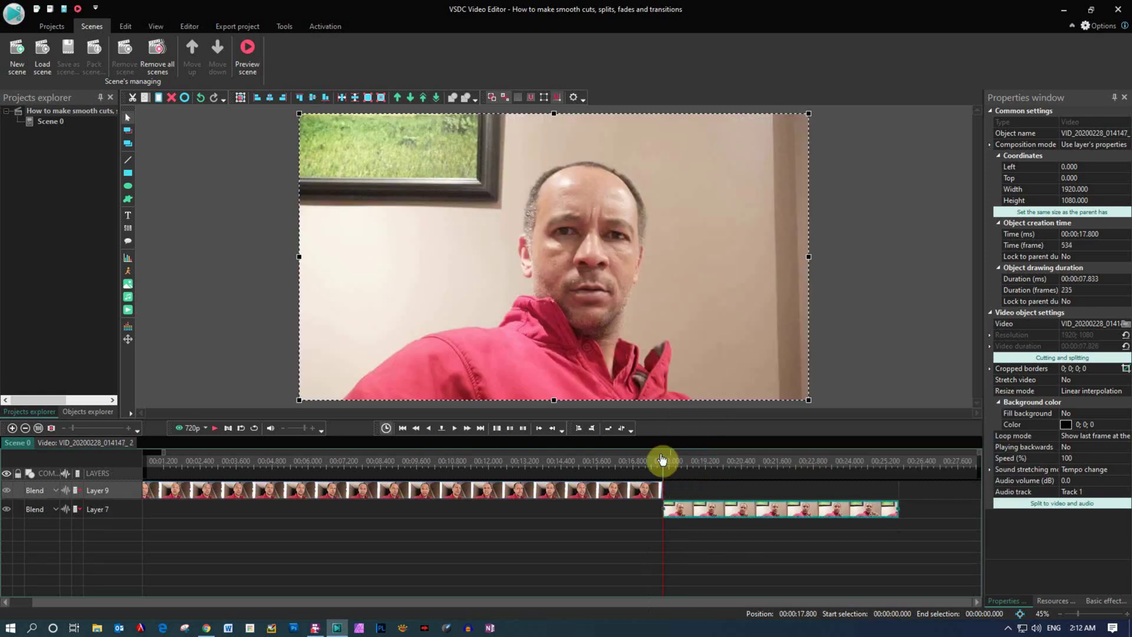
pyautogui.click(659, 463)
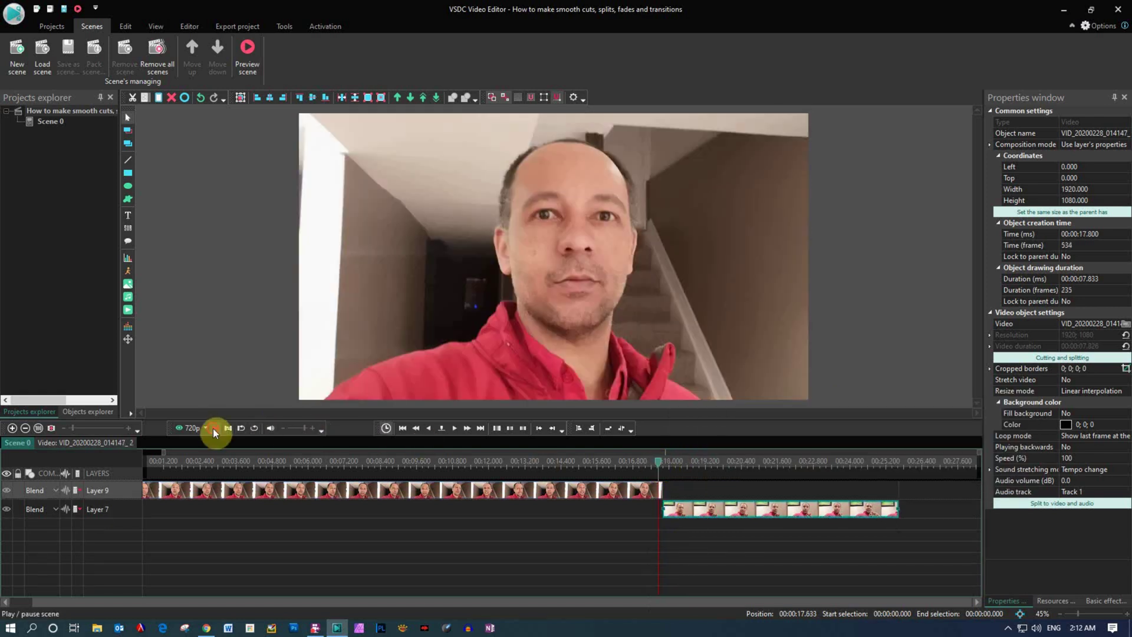
pyautogui.click(214, 429)
pyautogui.click(214, 429)
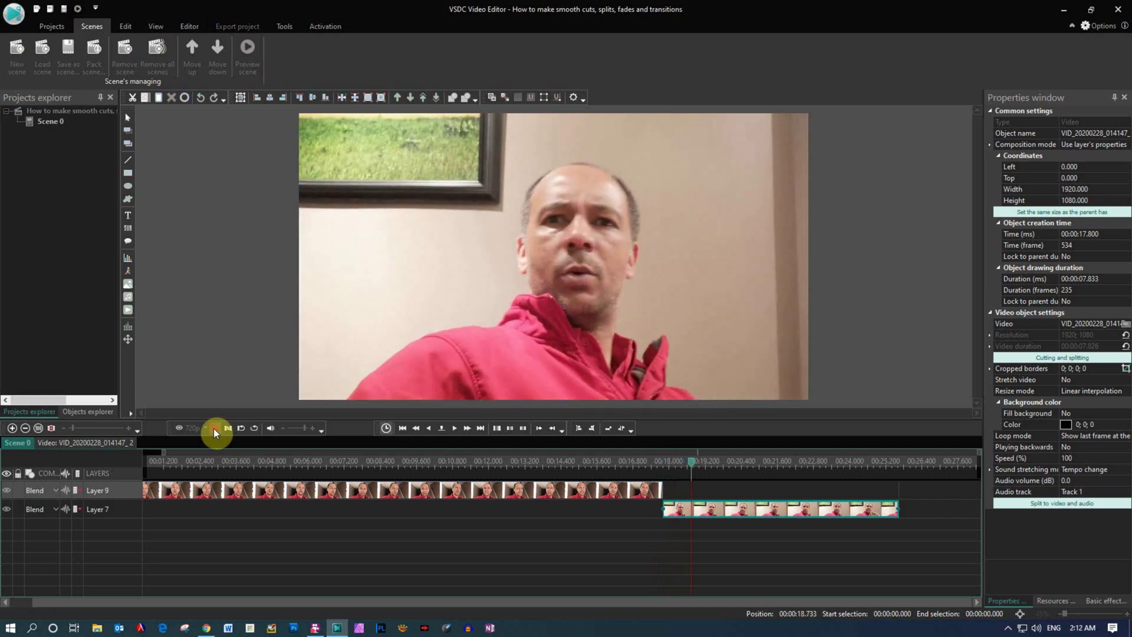
pyautogui.moveTo(695, 468); pyautogui.dragTo(645, 467)
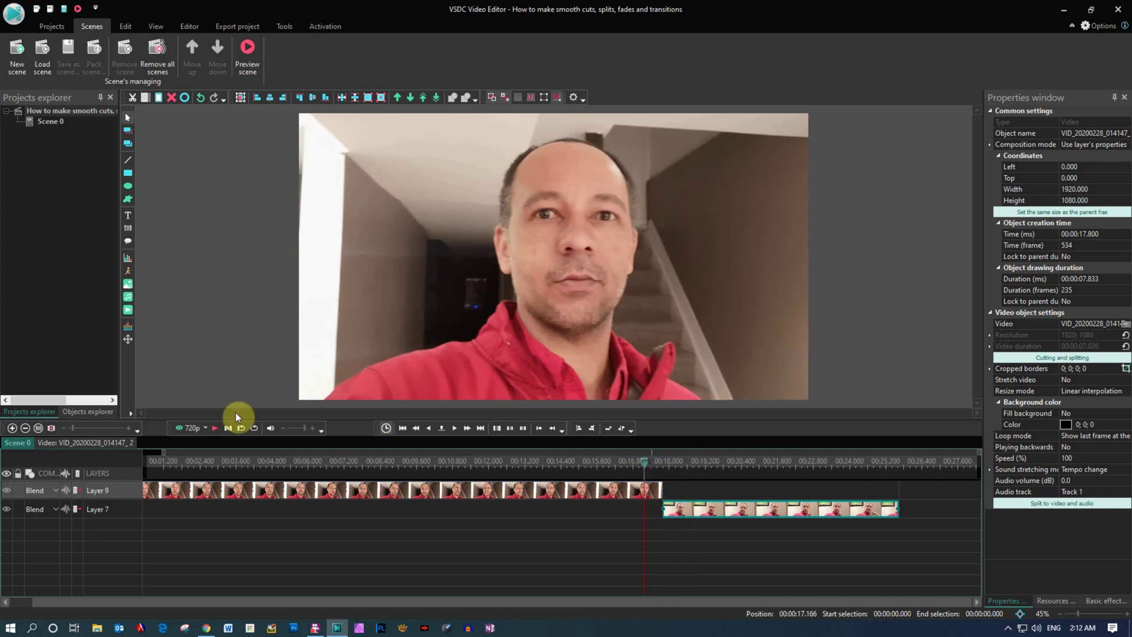
pyautogui.click(211, 425)
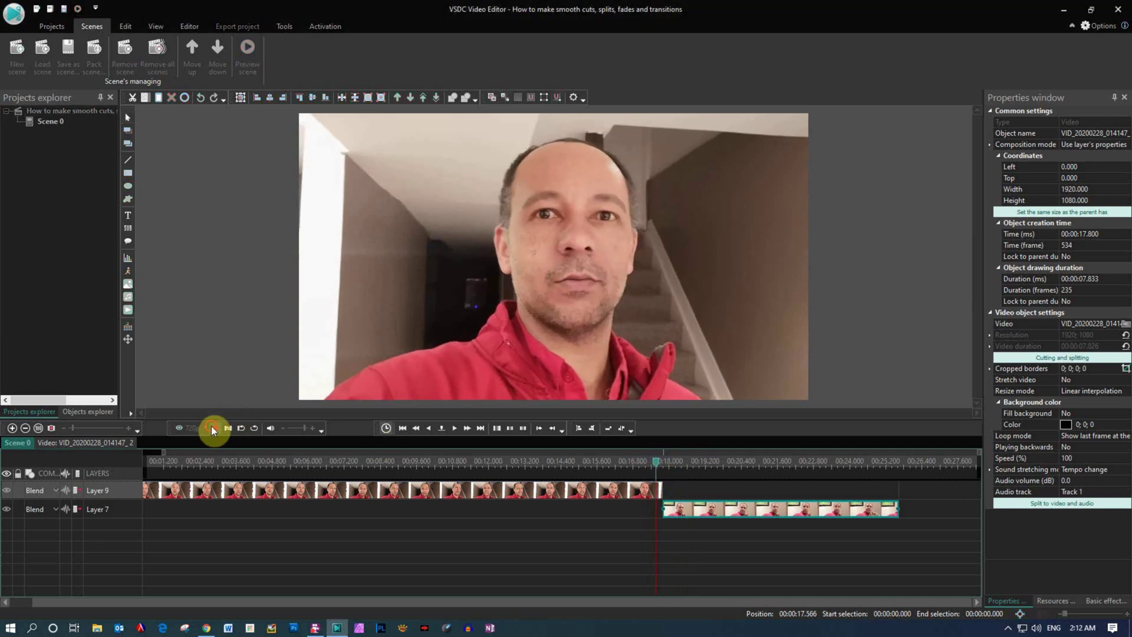
pyautogui.moveTo(666, 464); pyautogui.dragTo(597, 467)
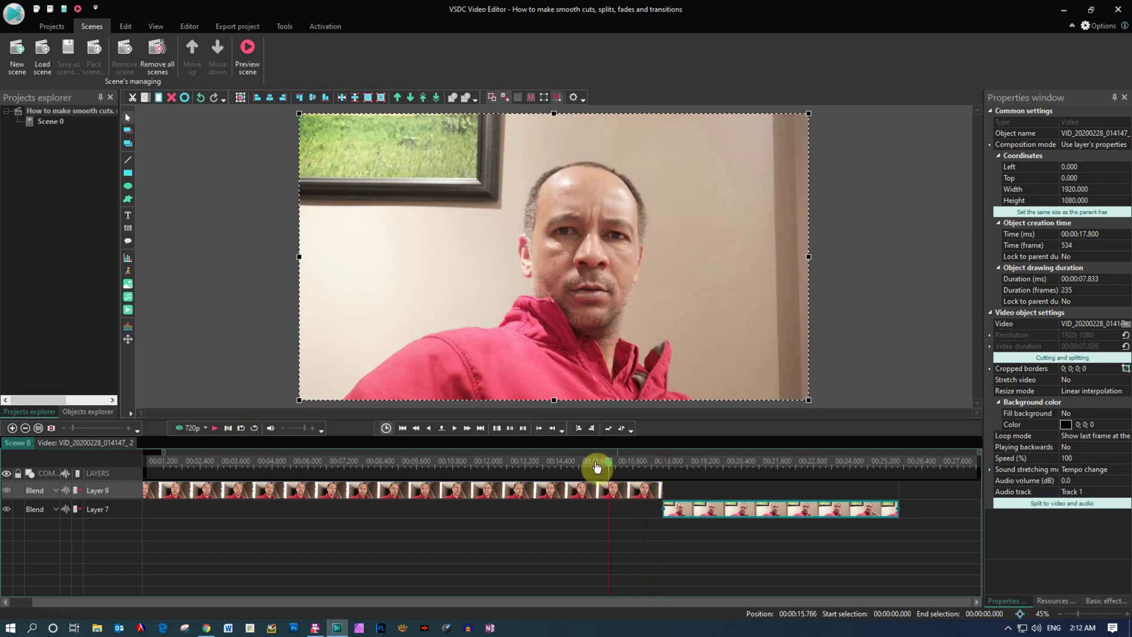
pyautogui.click(214, 427)
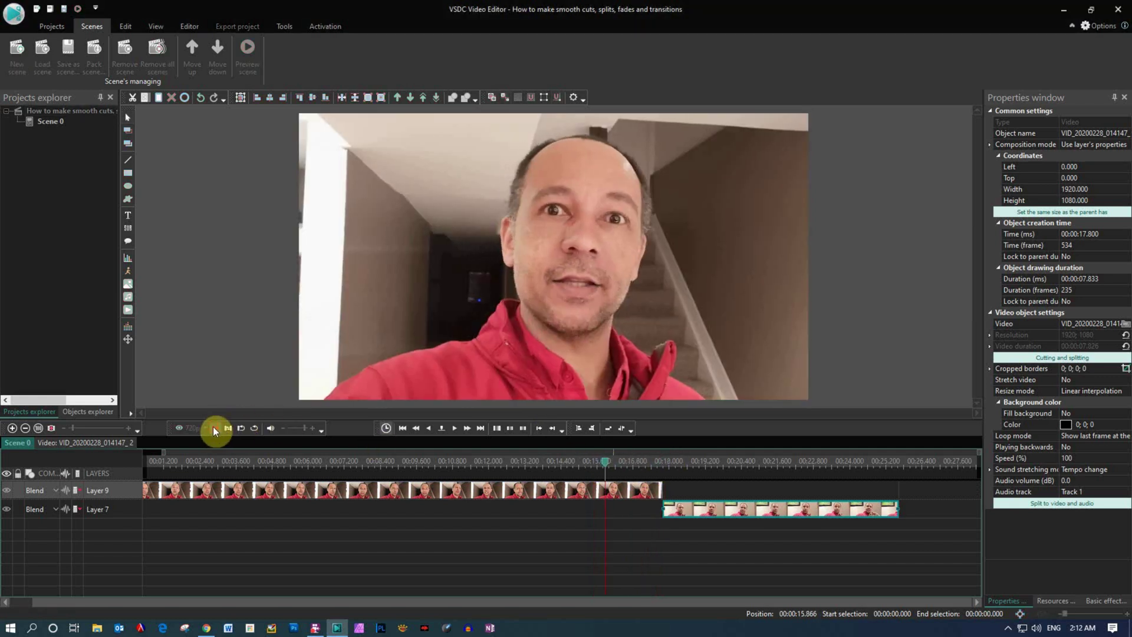
pyautogui.click(213, 427)
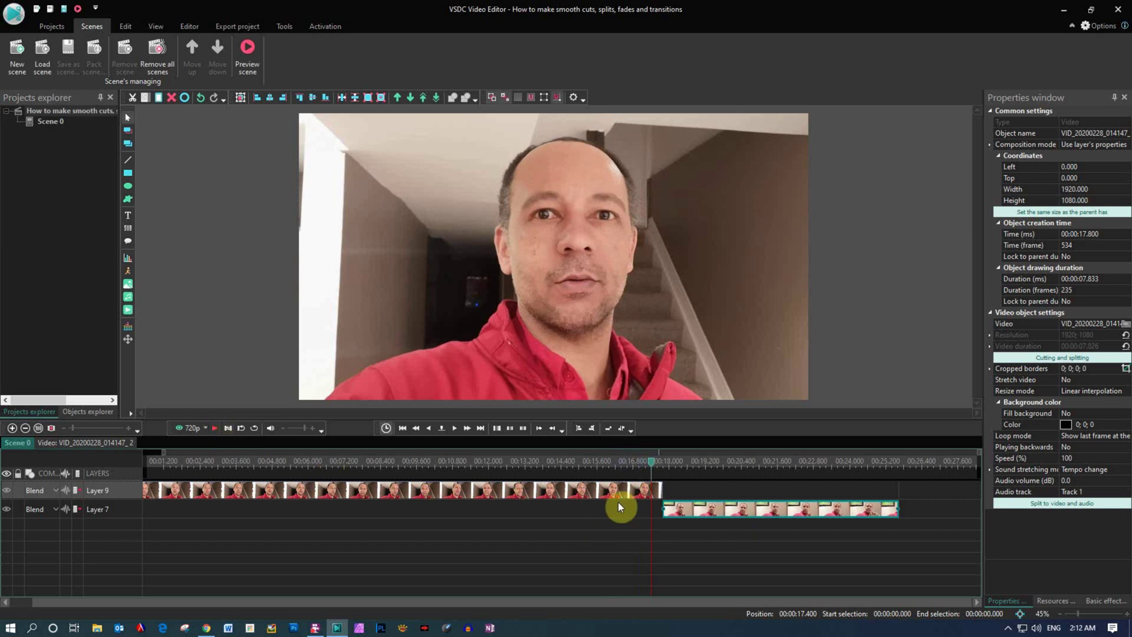
# Set the playhead to 17.533 s and slide the Layer 7 clip left to start there
pyautogui.moveTo(653, 469); pyautogui.dragTo(657, 469)
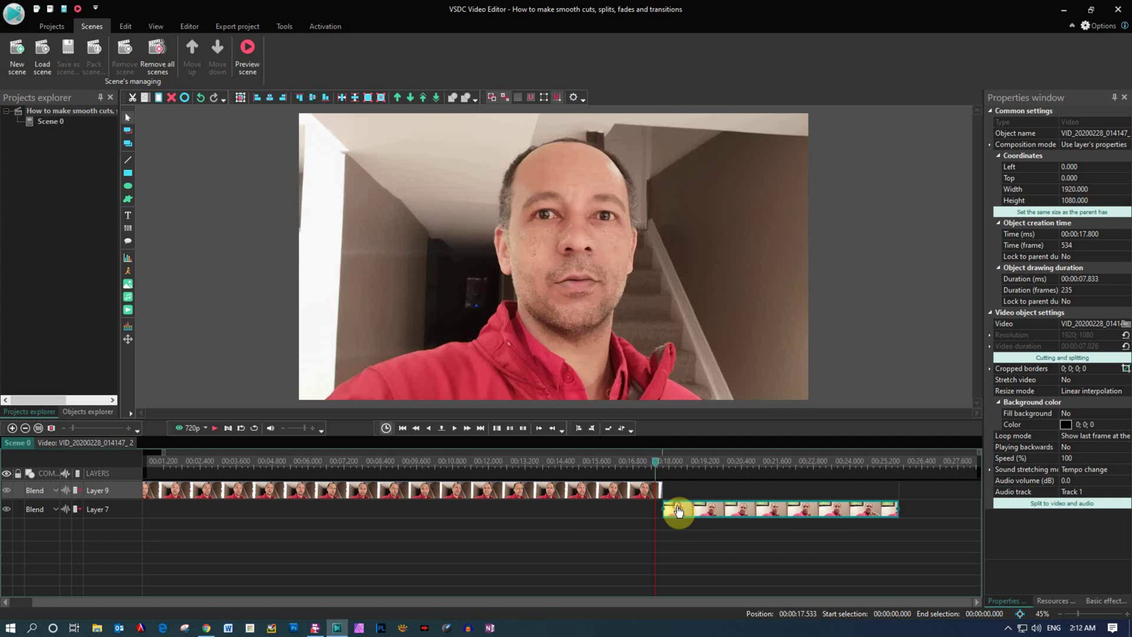
pyautogui.moveTo(678, 511); pyautogui.dragTo(668, 511)
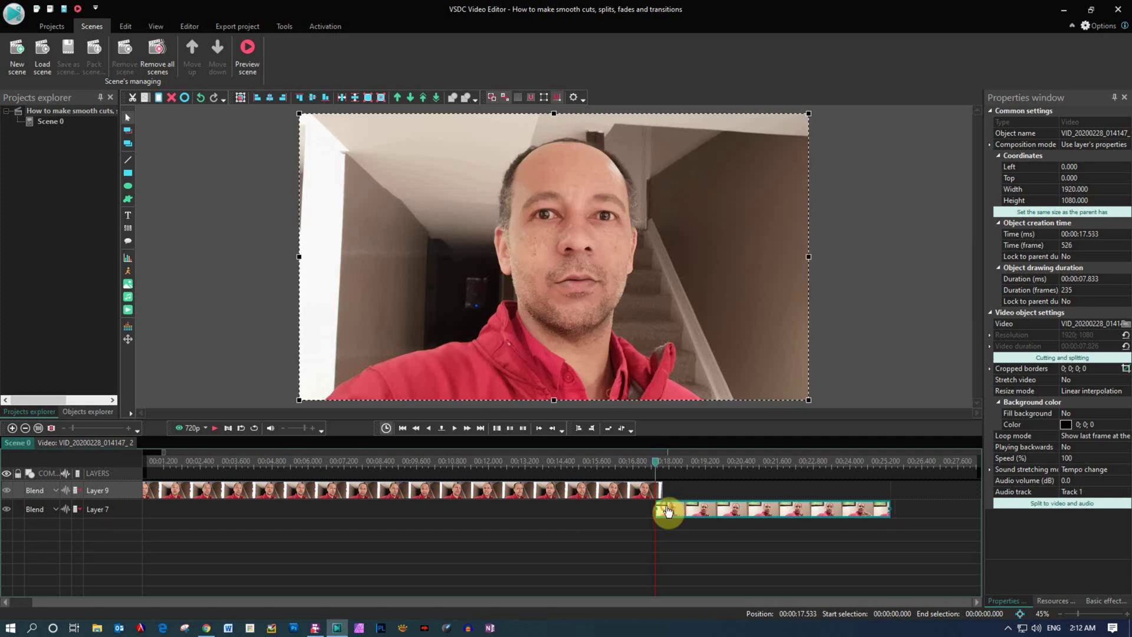
pyautogui.click(656, 493)
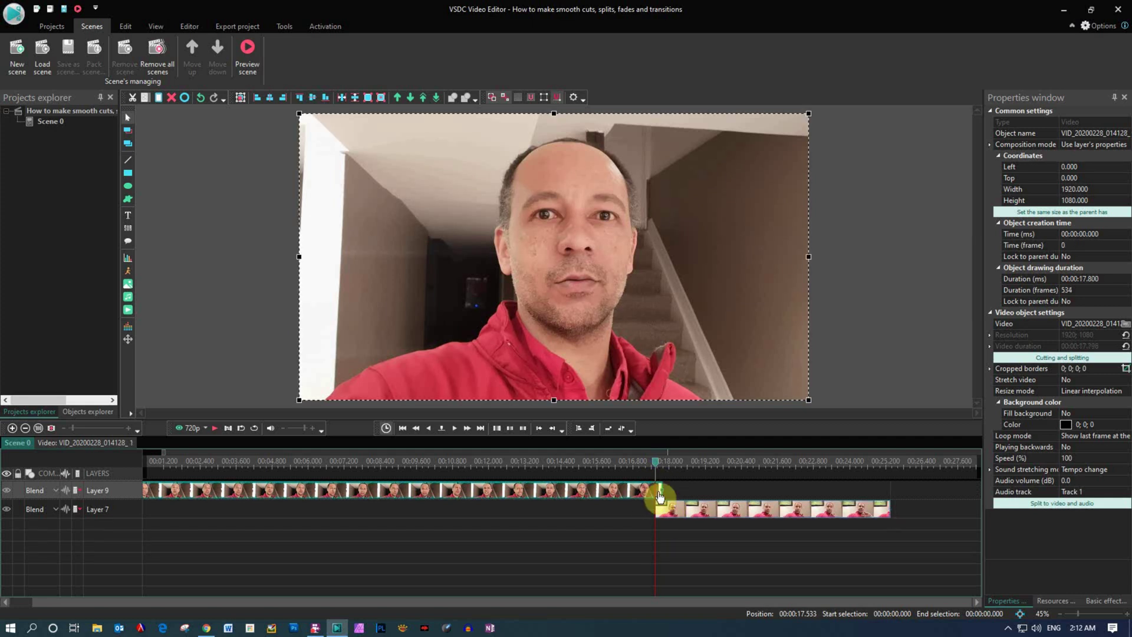
pyautogui.click(664, 511)
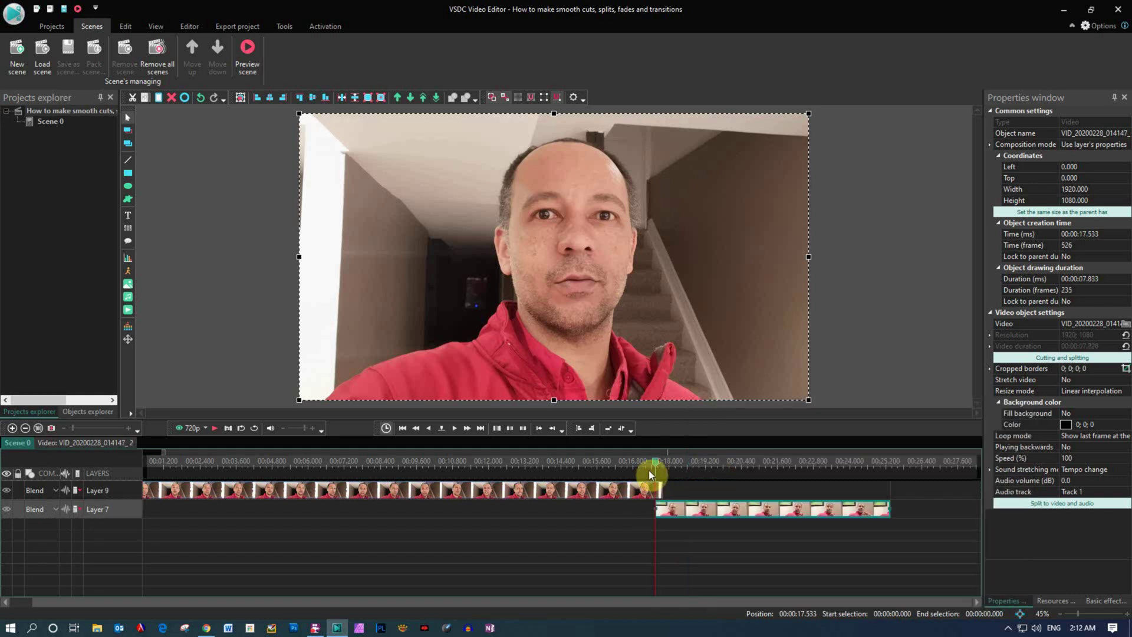
# Preview the overlap from 17.000 s, return to 17.533 s, and select the Layer 9 clip in the Editor tab
pyautogui.click(637, 468)
pyautogui.click(215, 429)
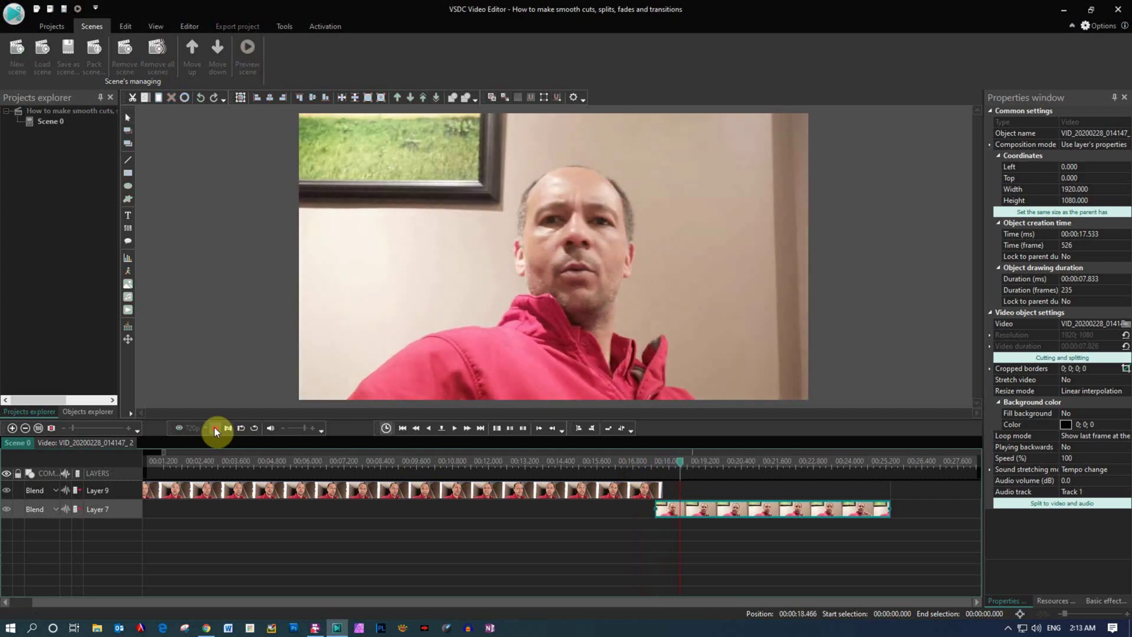
pyautogui.moveTo(723, 467); pyautogui.dragTo(655, 466)
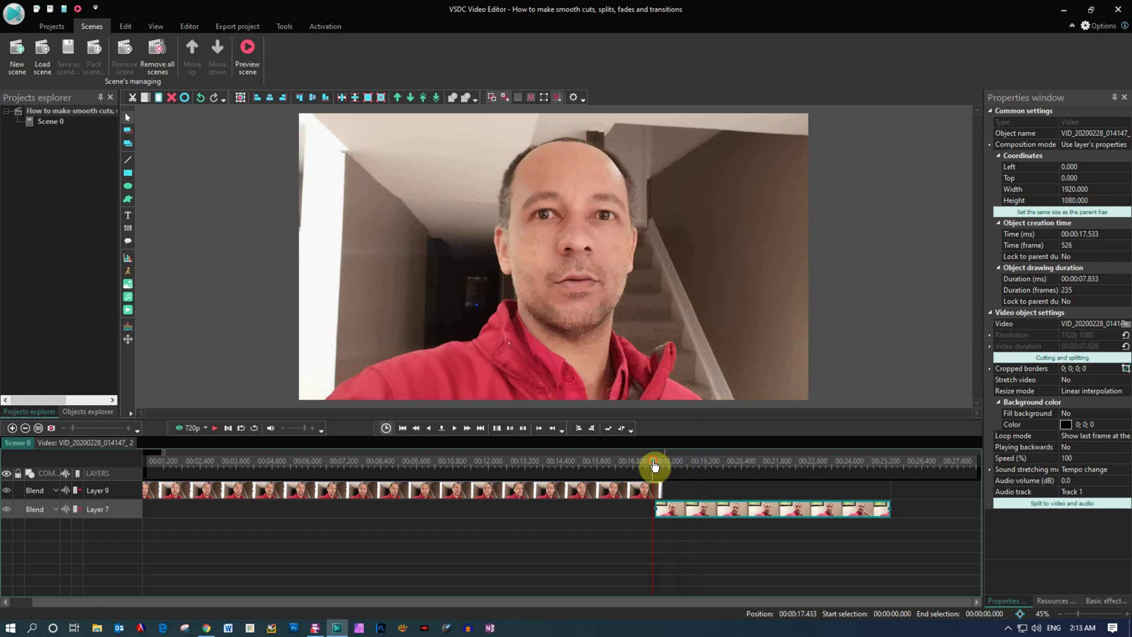
pyautogui.click(481, 428)
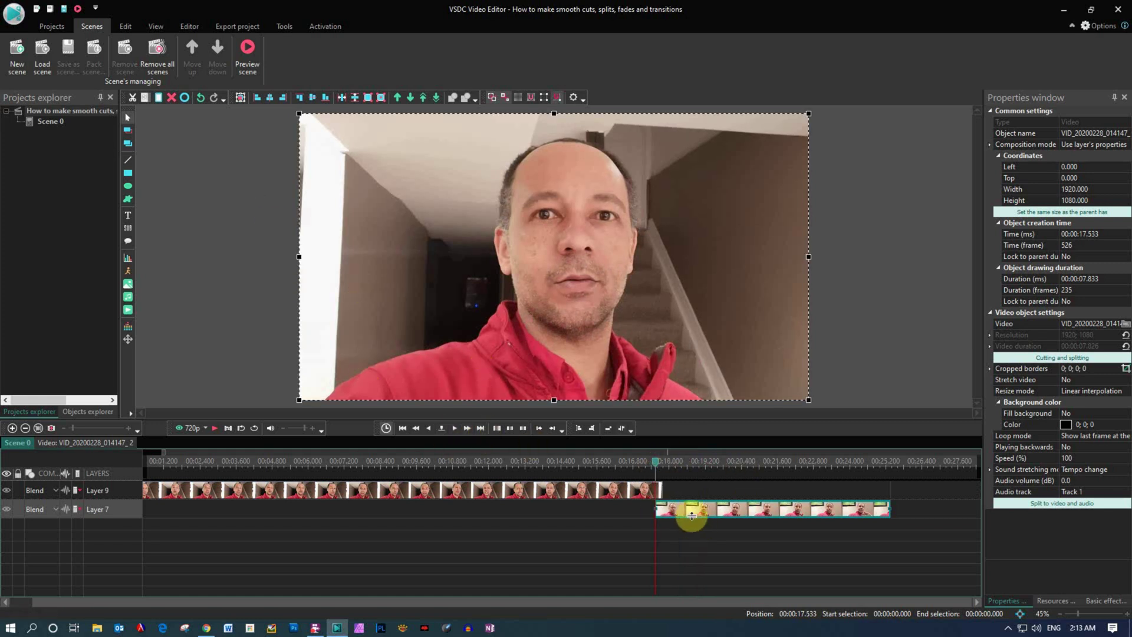
pyautogui.click(613, 492)
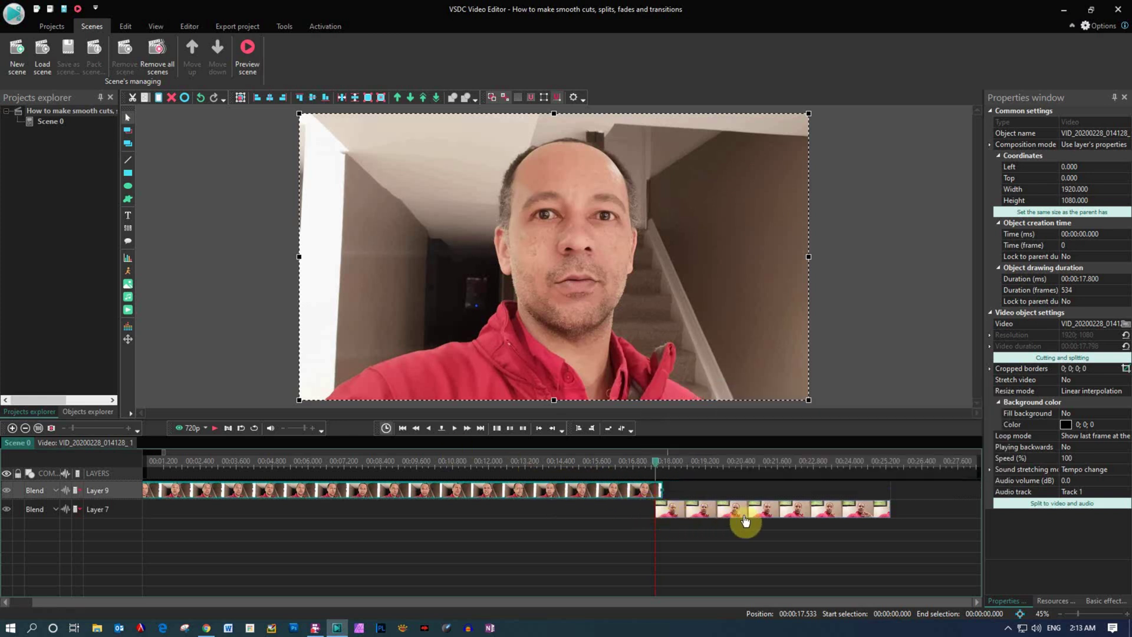
pyautogui.moveTo(745, 521)
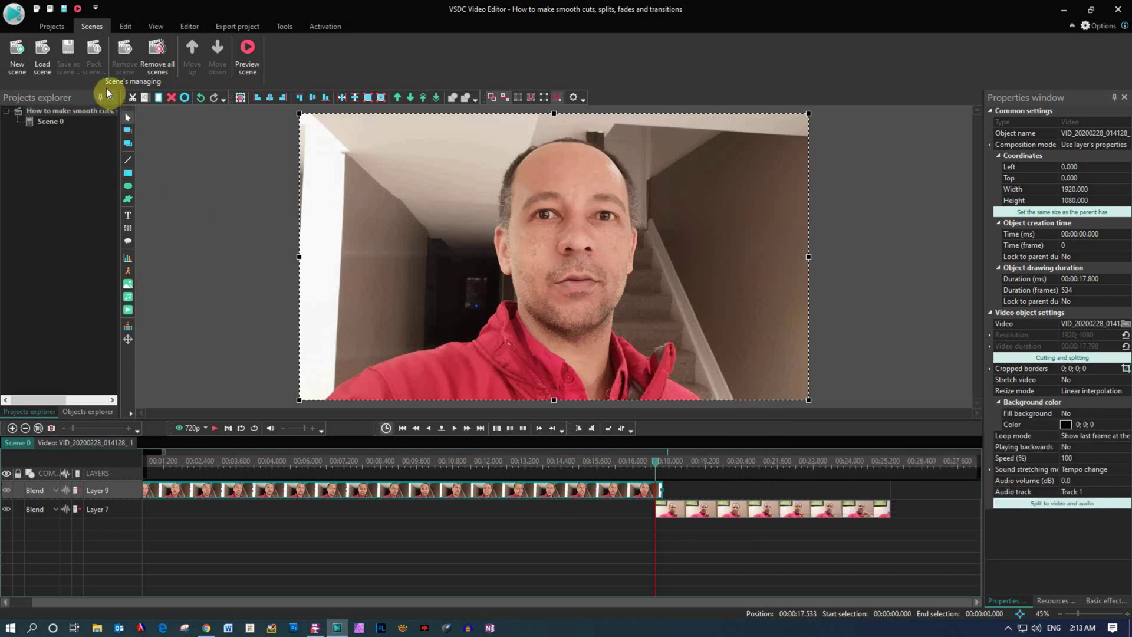
pyautogui.click(182, 25)
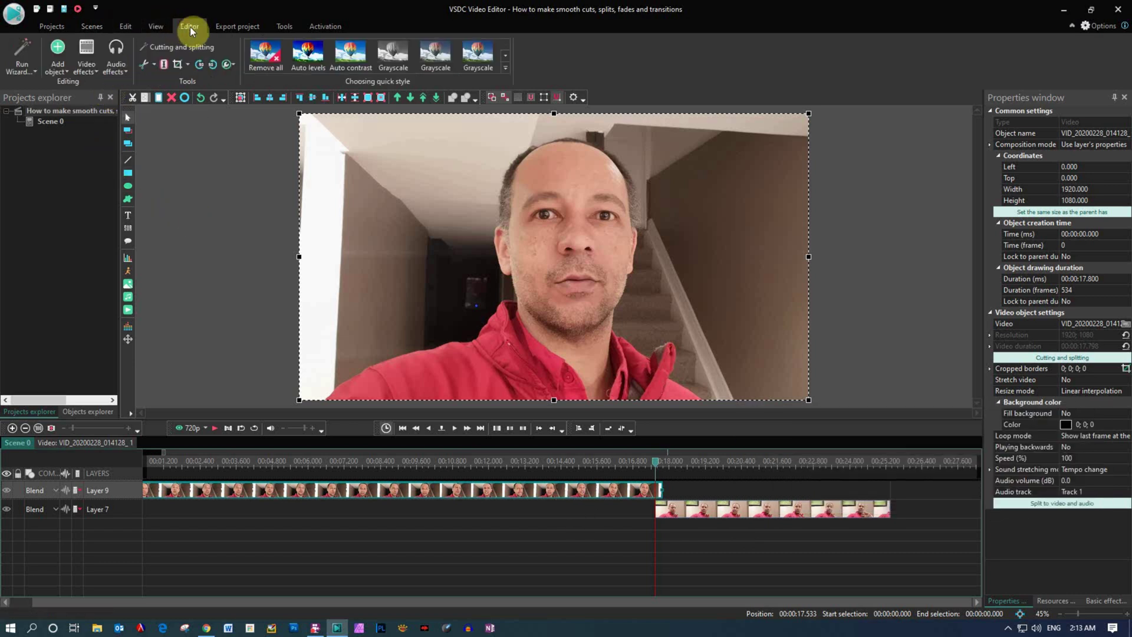
# Apply Transparency > Fade out to the first clip and set its duration to 00:00:10.000
pyautogui.click(86, 70)
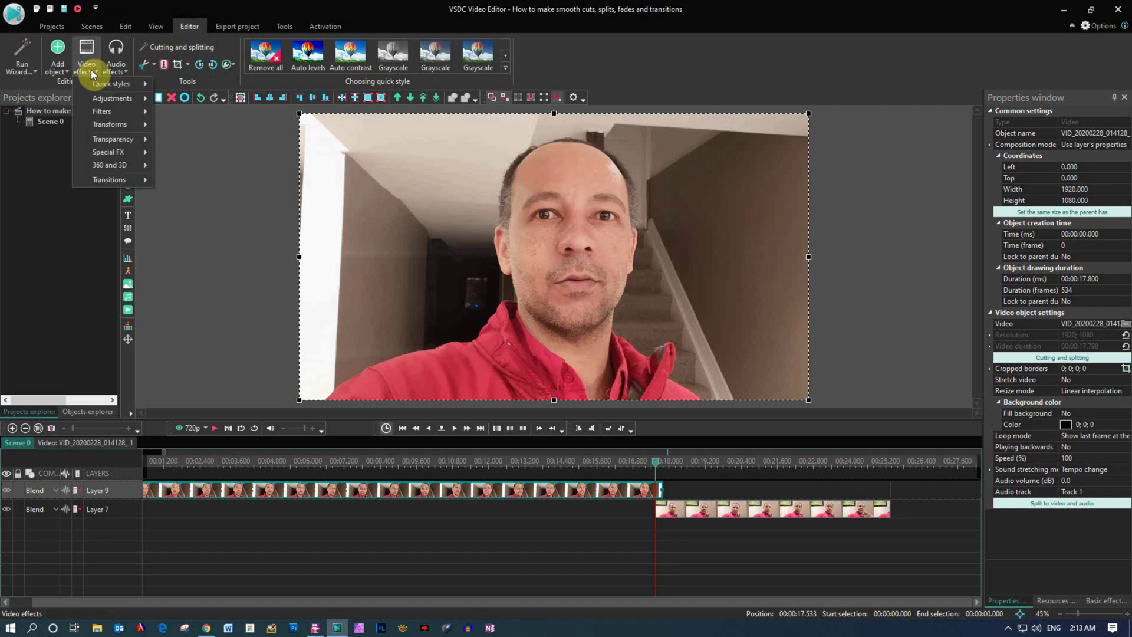
pyautogui.moveTo(113, 144)
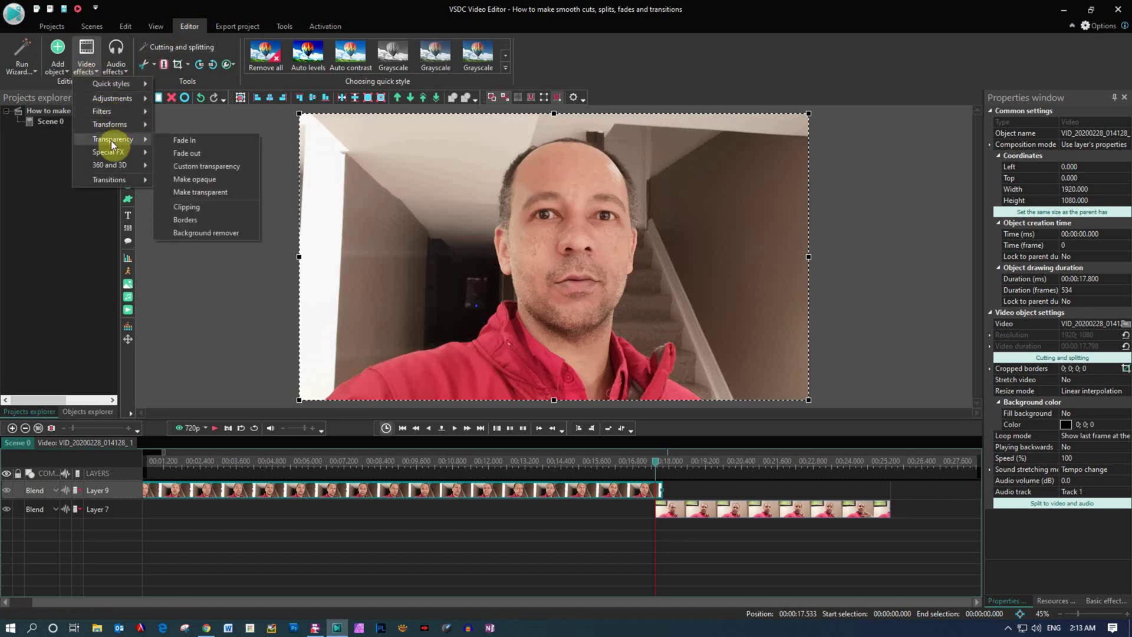
pyautogui.click(218, 153)
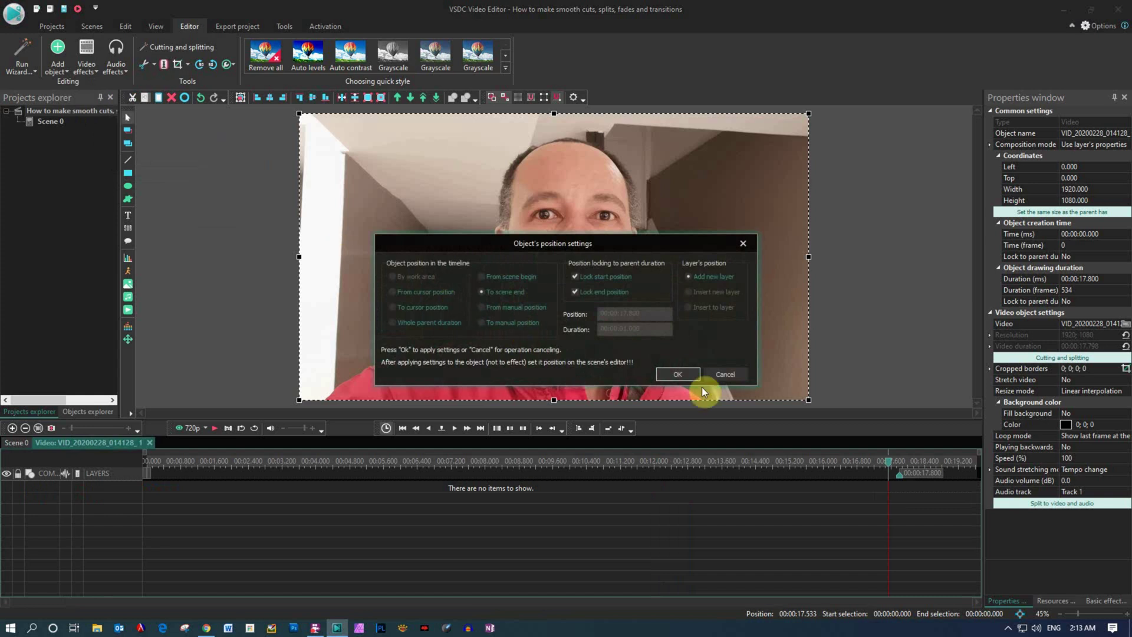
pyautogui.click(686, 371)
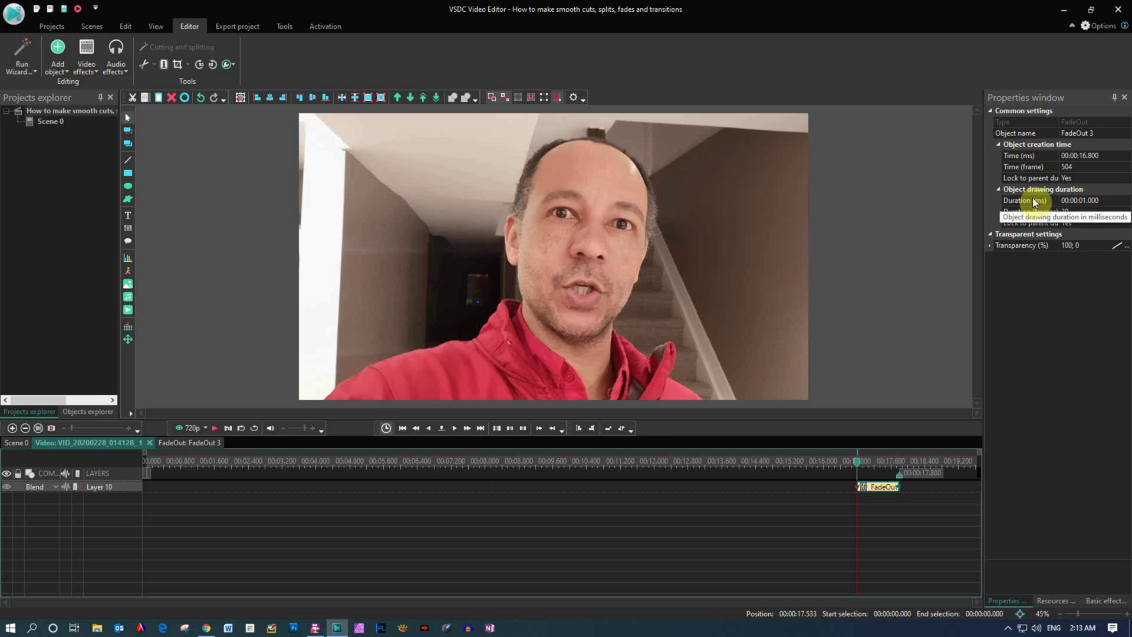
pyautogui.click(1087, 204)
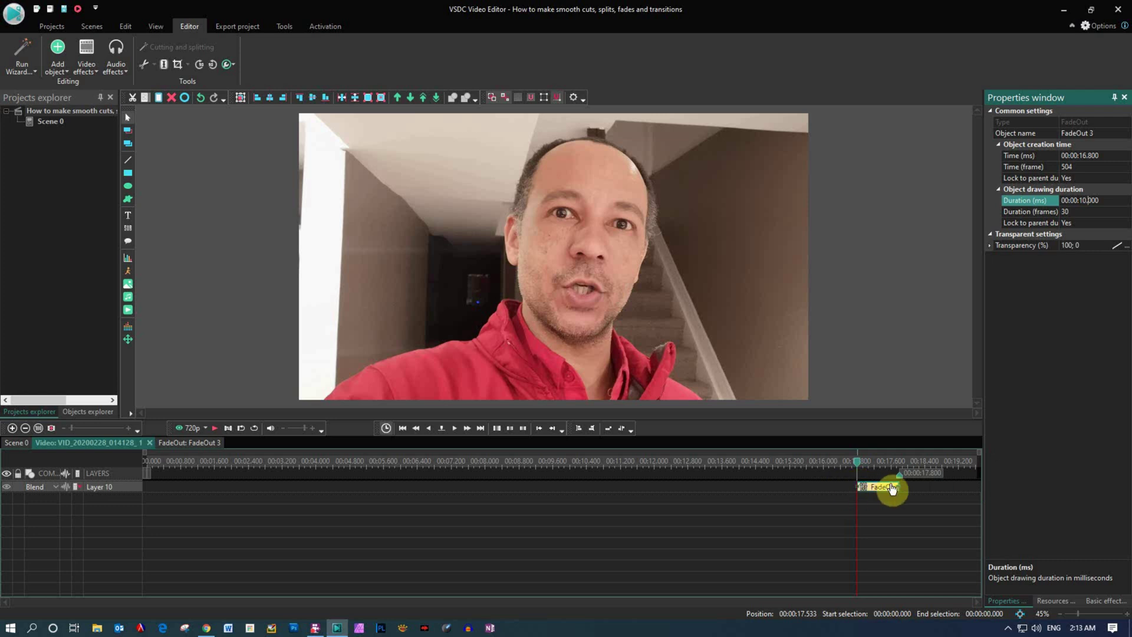
pyautogui.press('Return')
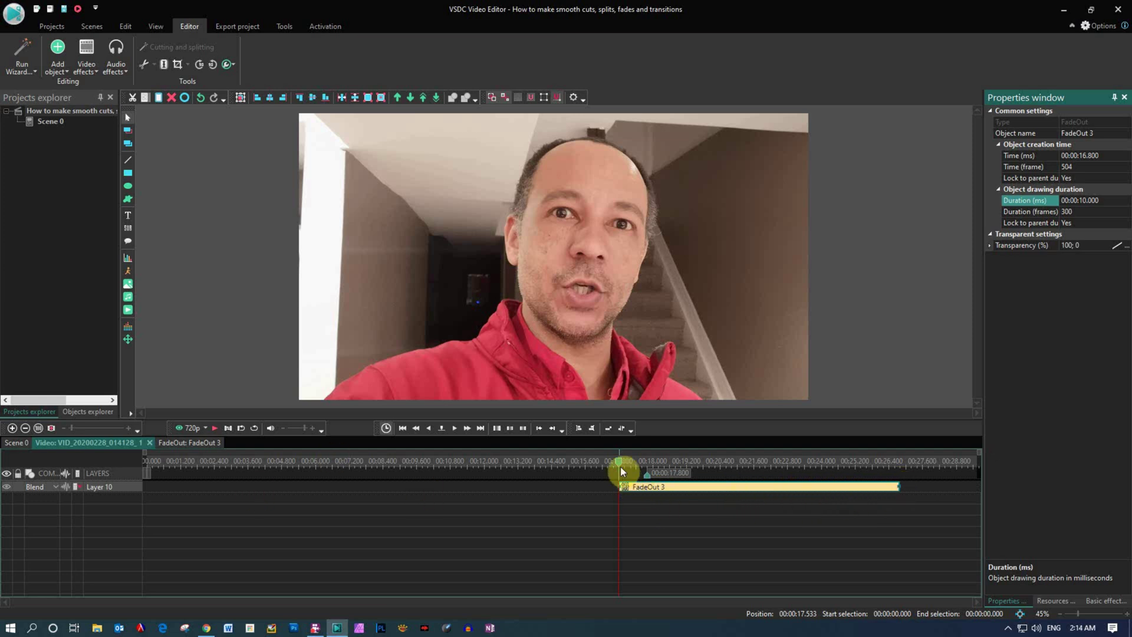
pyautogui.moveTo(622, 472); pyautogui.dragTo(507, 470)
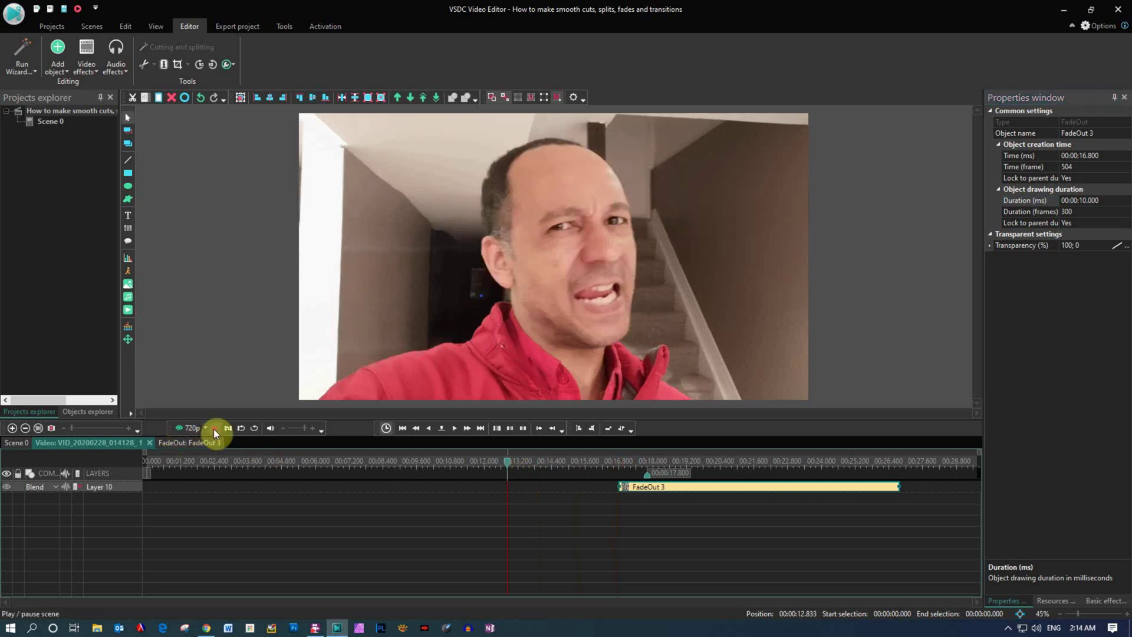
pyautogui.click(214, 430)
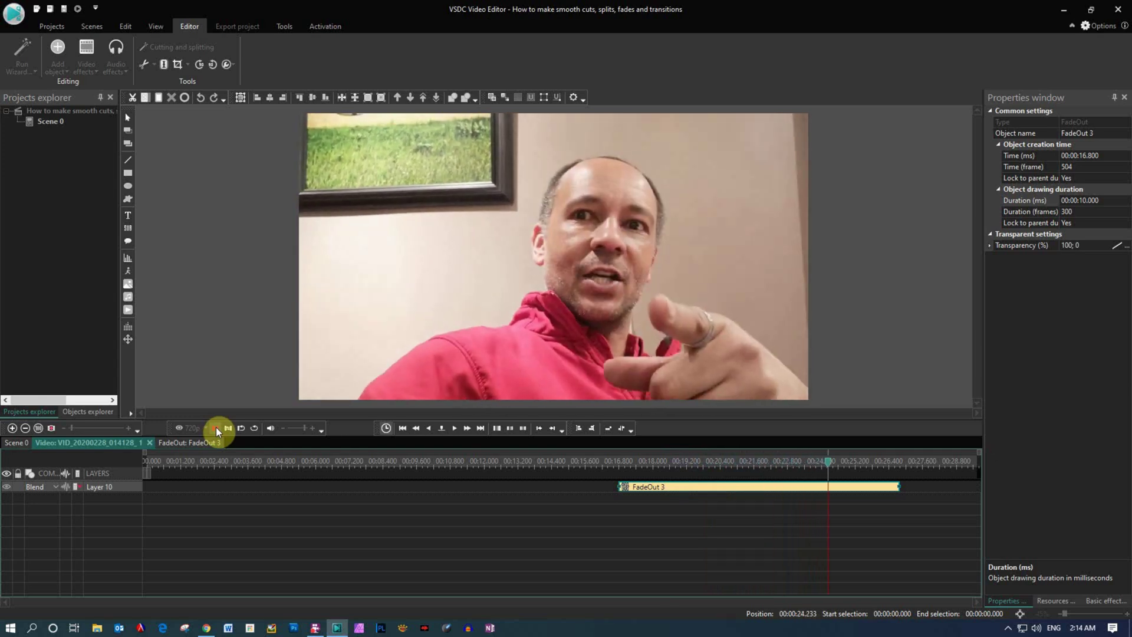
pyautogui.click(216, 428)
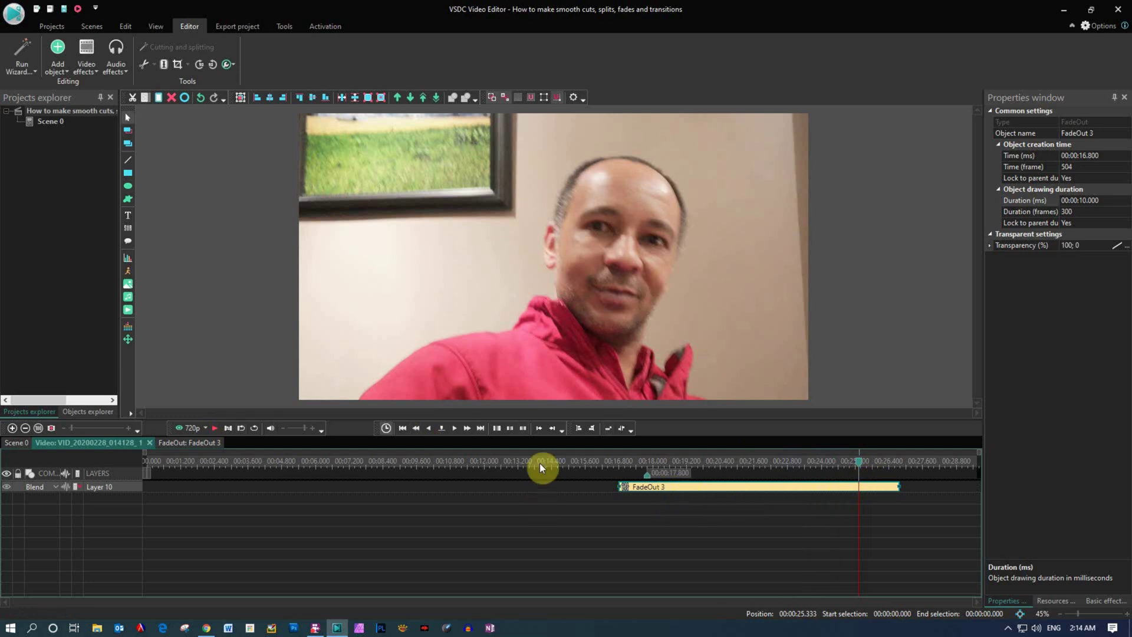
pyautogui.moveTo(858, 466); pyautogui.dragTo(618, 471)
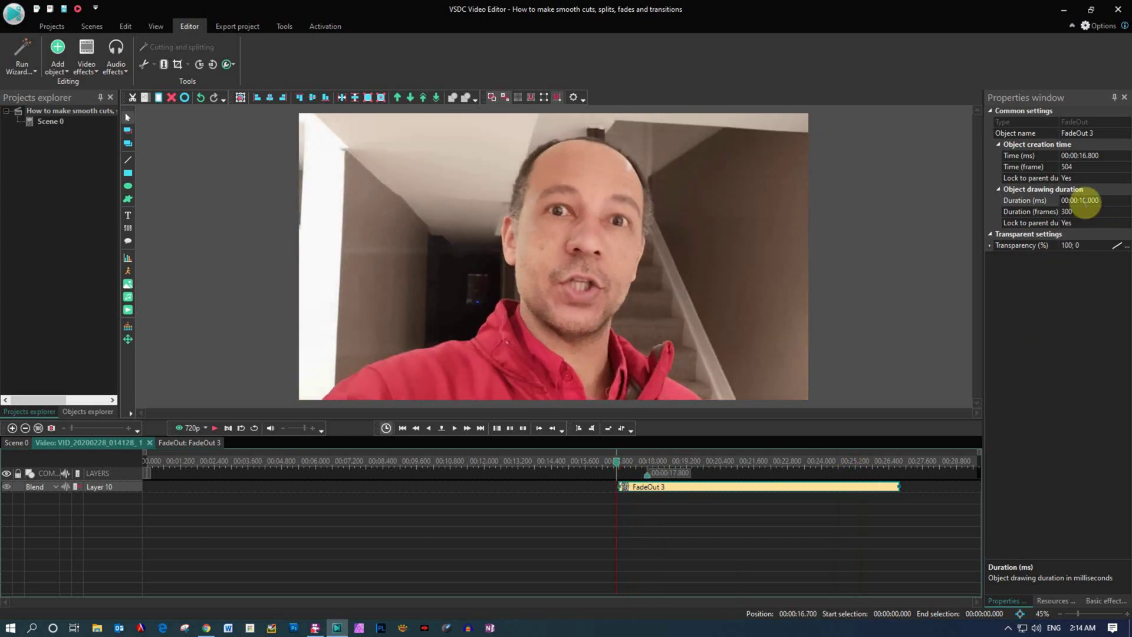
pyautogui.click(1081, 200)
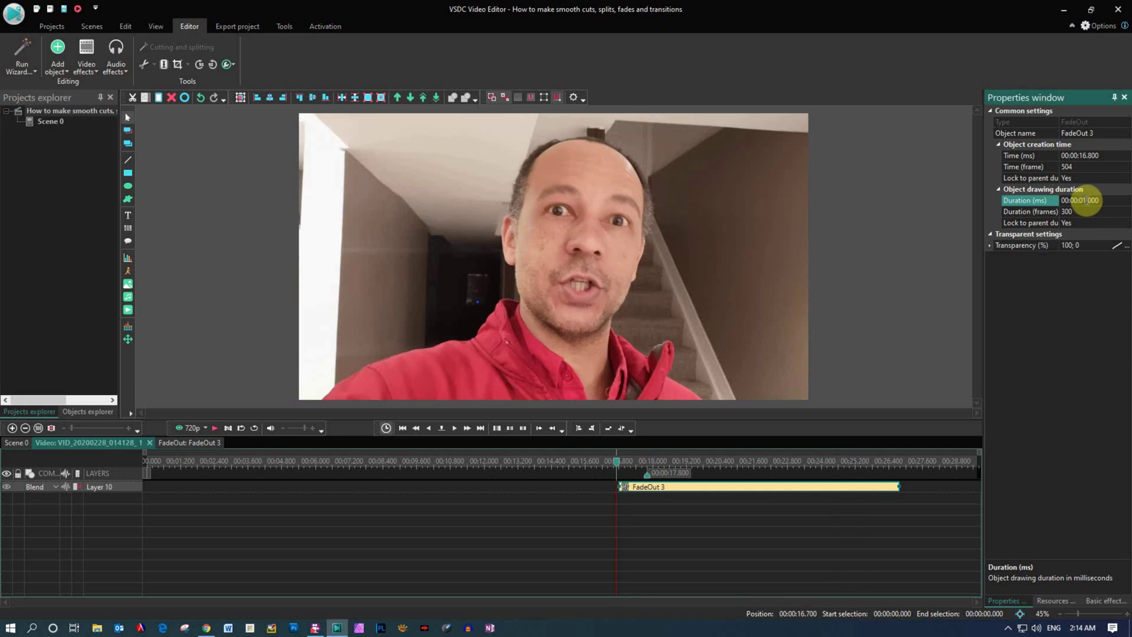
pyautogui.press('Return')
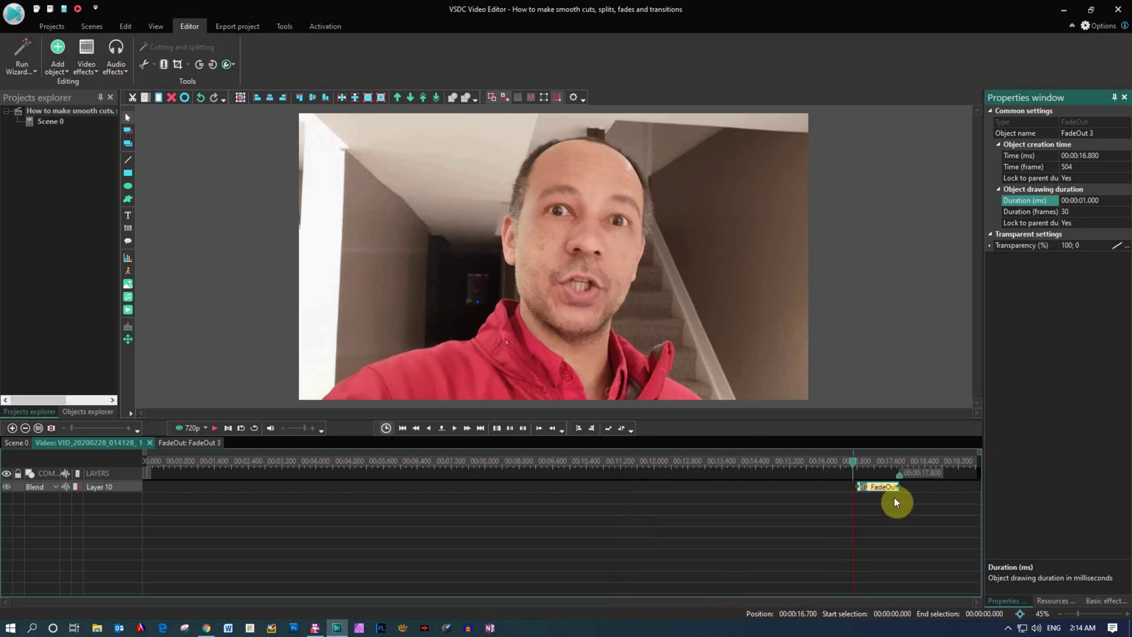
pyautogui.click(13, 441)
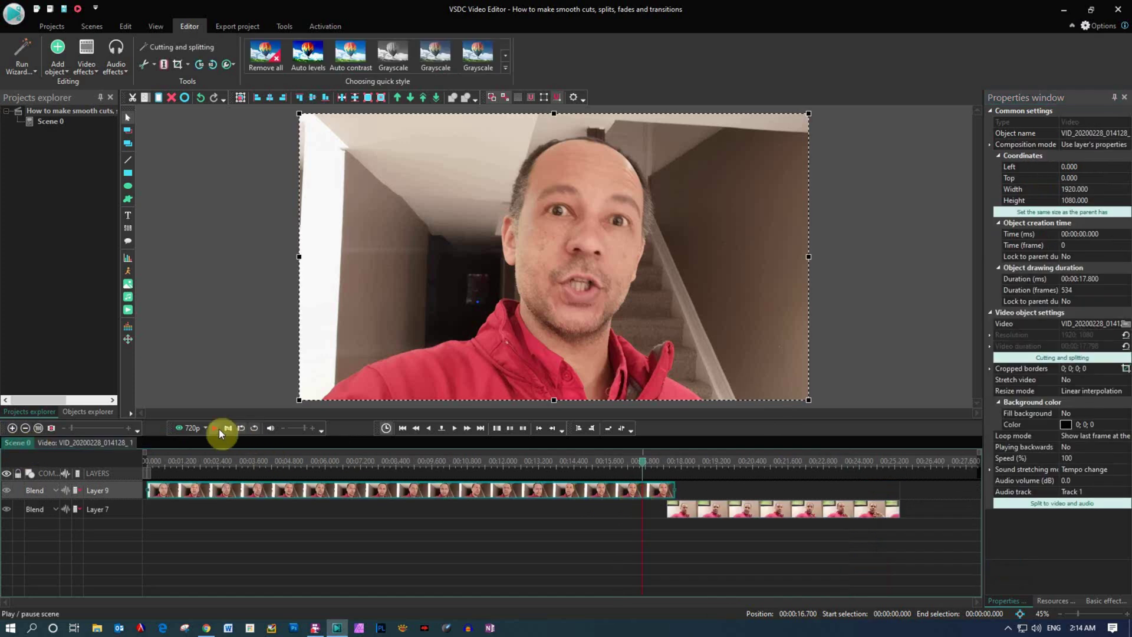
pyautogui.click(214, 429)
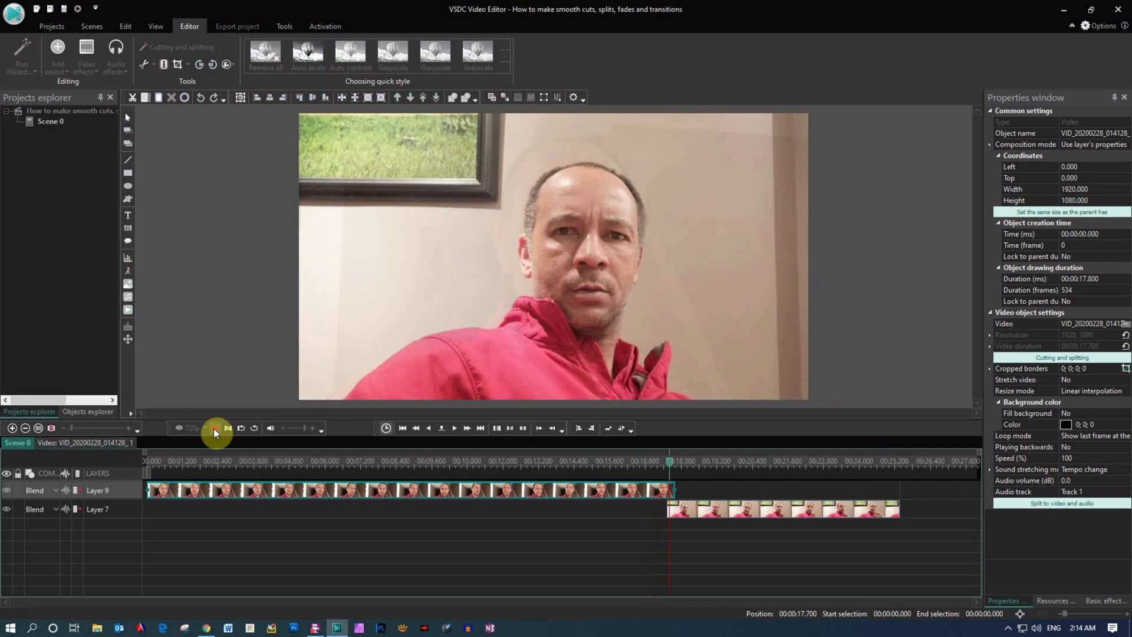
pyautogui.click(684, 512)
pyautogui.moveTo(716, 461); pyautogui.dragTo(668, 466)
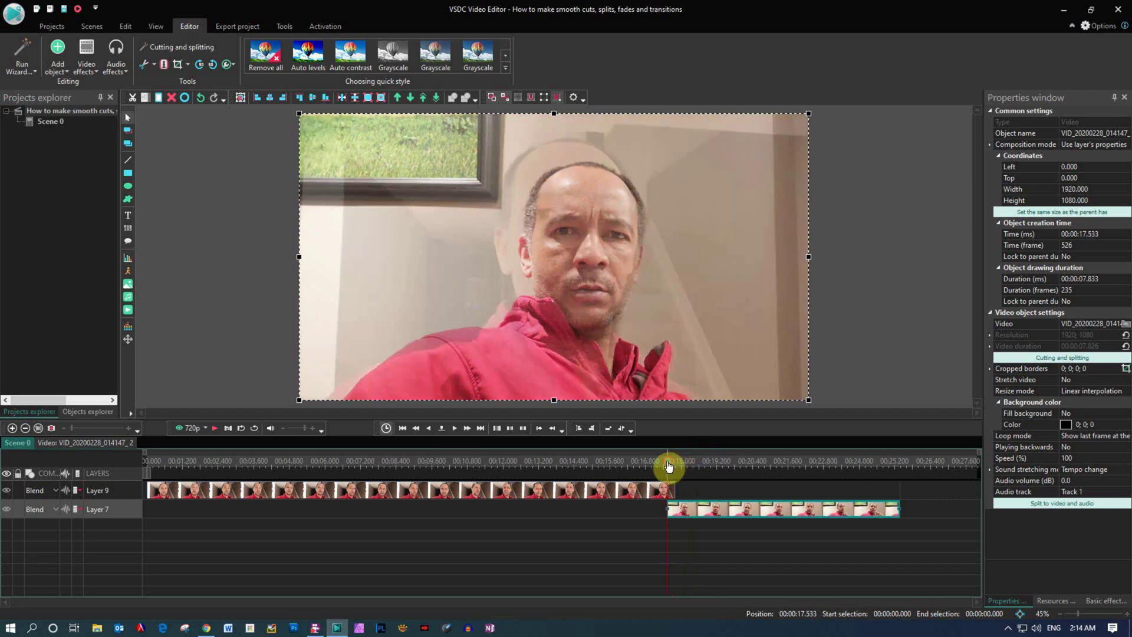
pyautogui.click(678, 509)
pyautogui.click(403, 429)
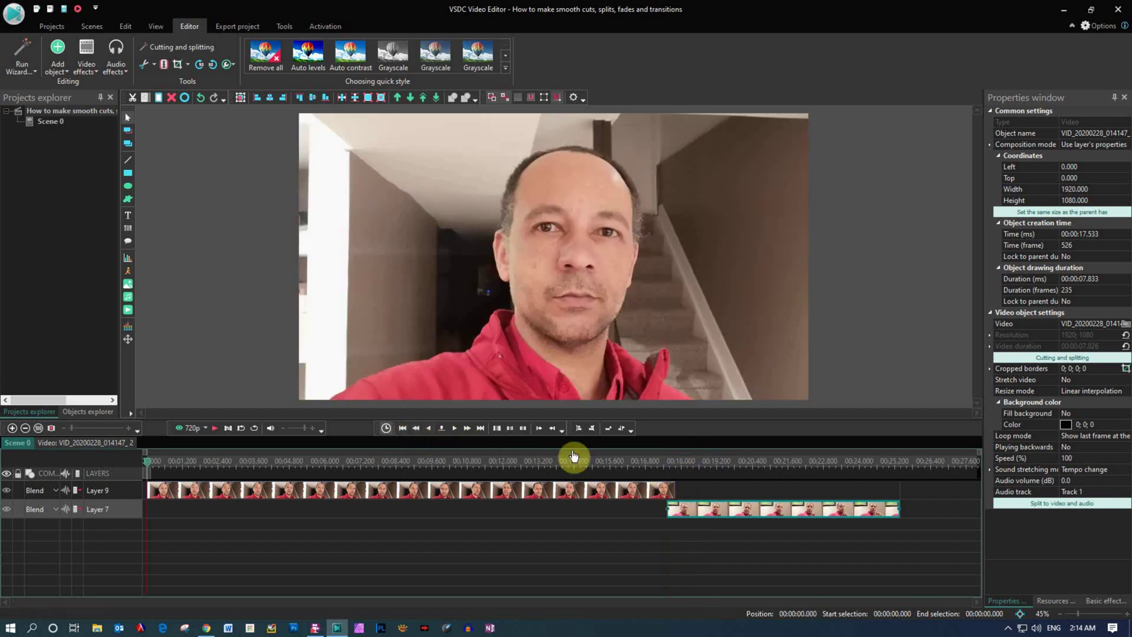
# Add a Transparency > Fade In effect at the start of the Layer 7 clip
pyautogui.click(486, 430)
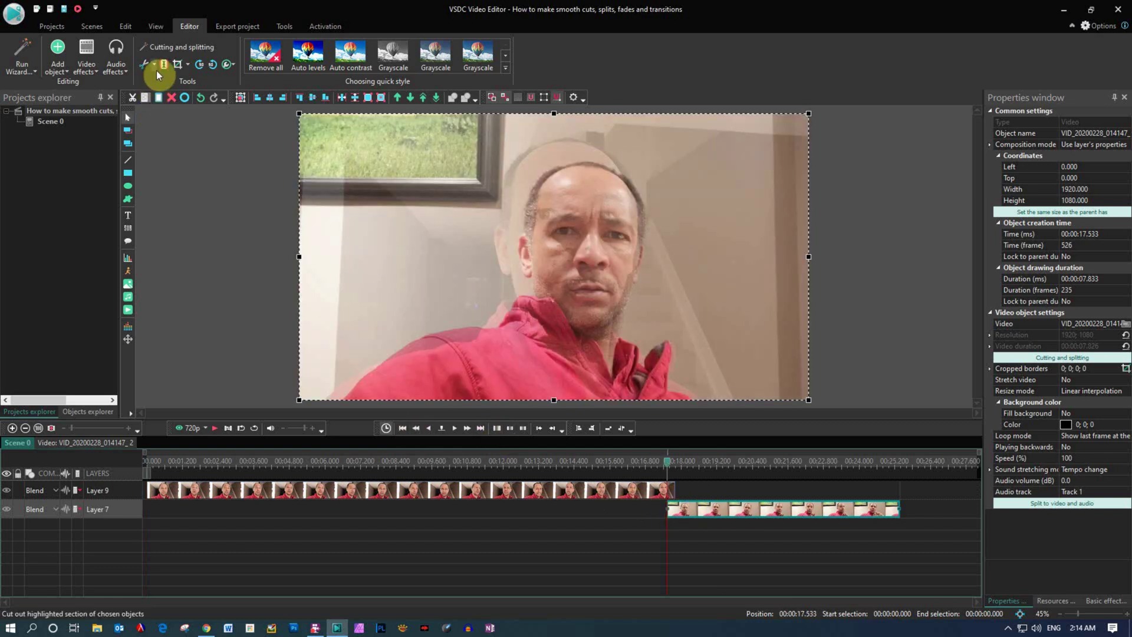
pyautogui.click(93, 73)
pyautogui.moveTo(105, 140)
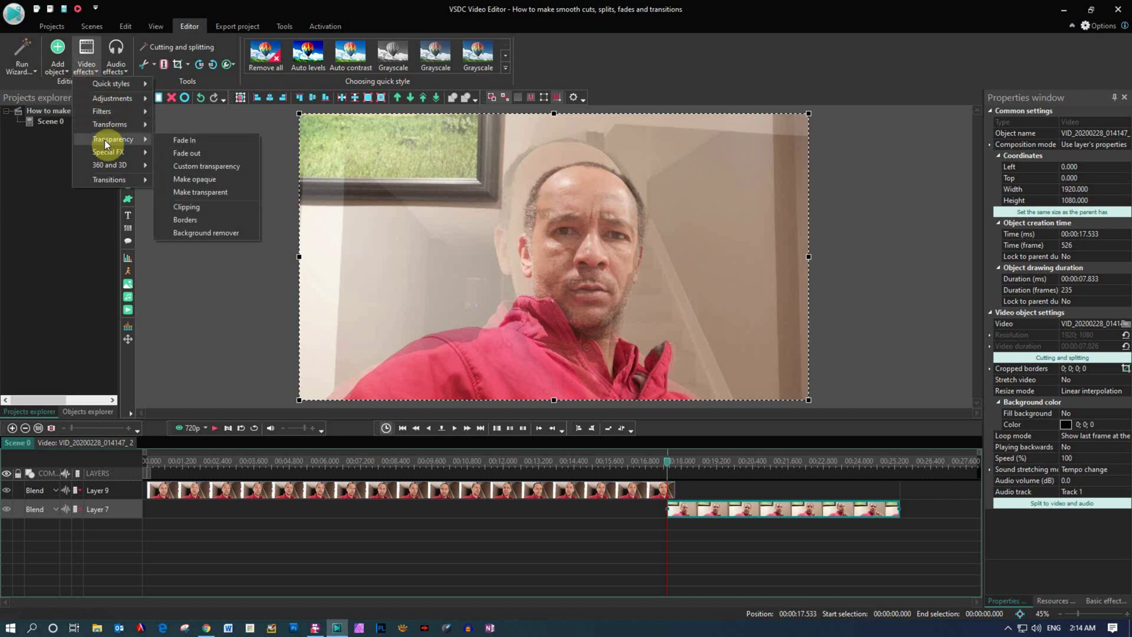
pyautogui.click(195, 143)
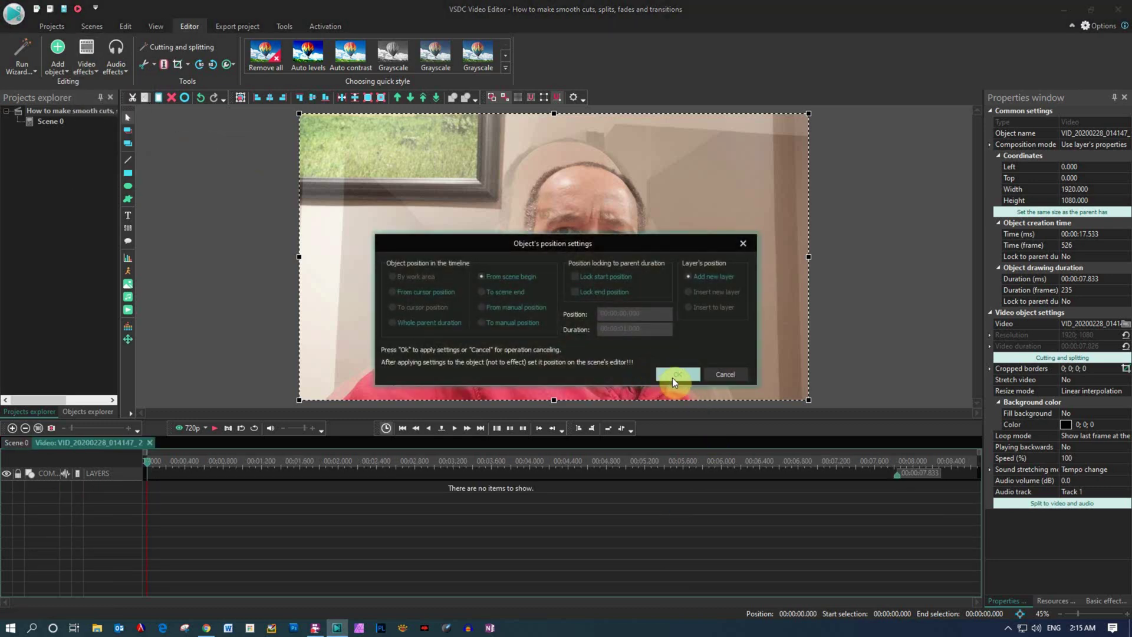
pyautogui.click(677, 375)
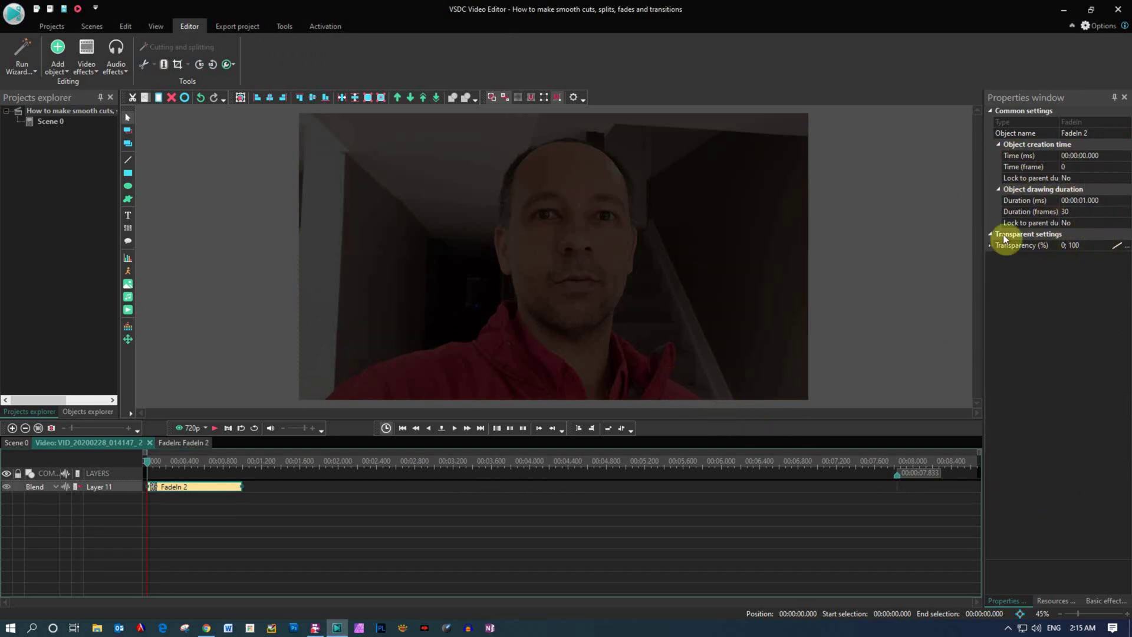
# Back on Scene 0, play the fade transition from just before the overlap
pyautogui.click(10, 443)
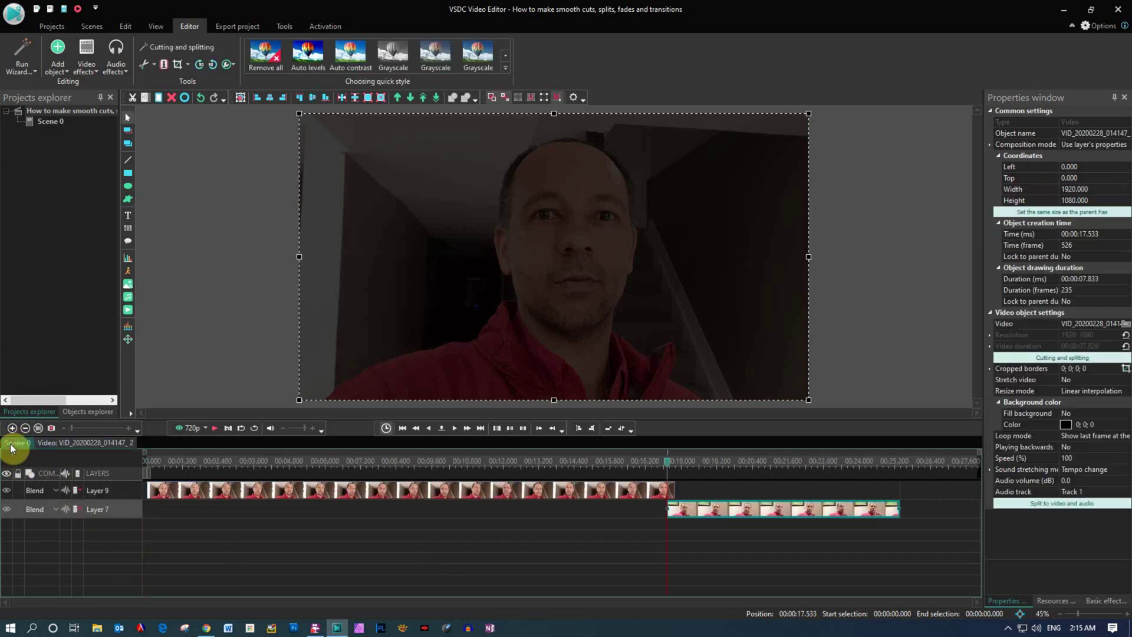
pyautogui.moveTo(668, 462); pyautogui.dragTo(639, 462)
pyautogui.click(214, 427)
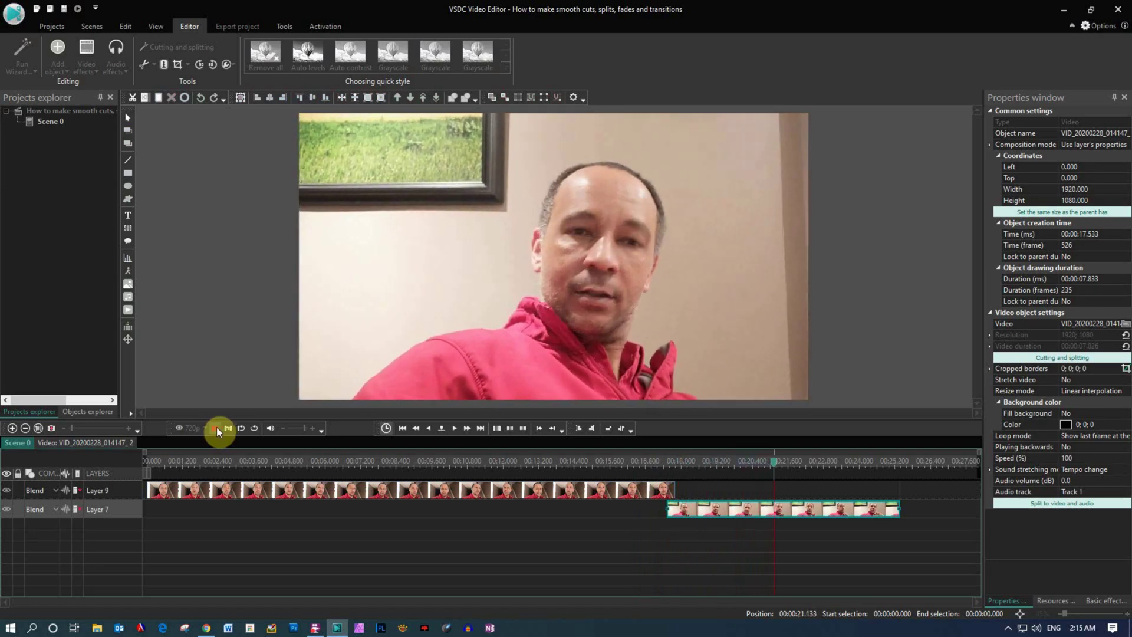
pyautogui.click(218, 426)
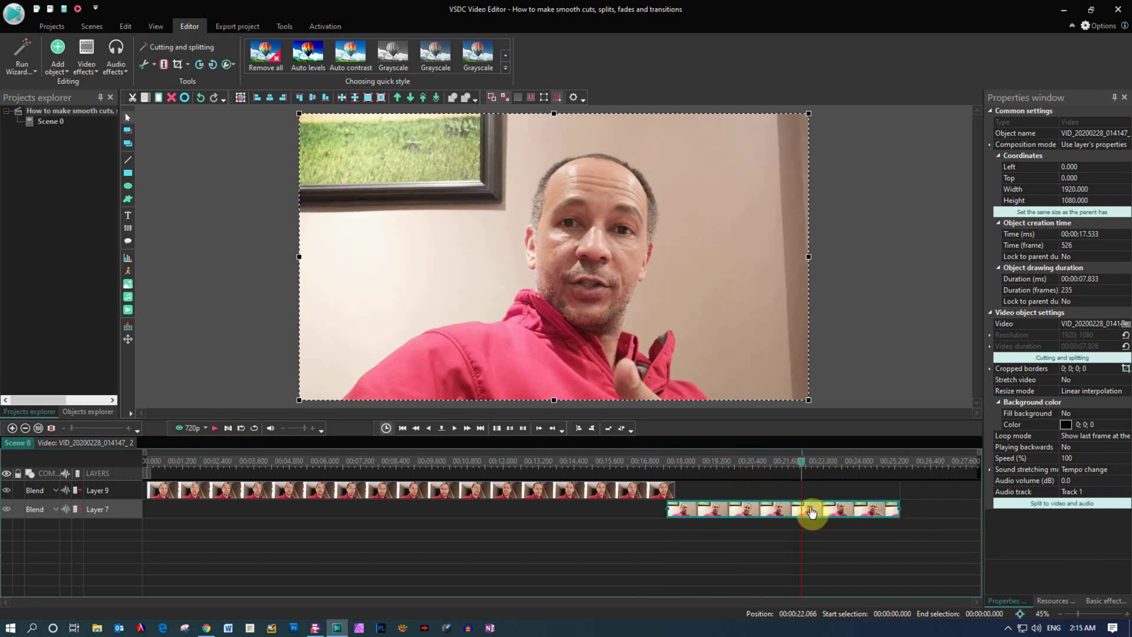
pyautogui.moveTo(811, 512)
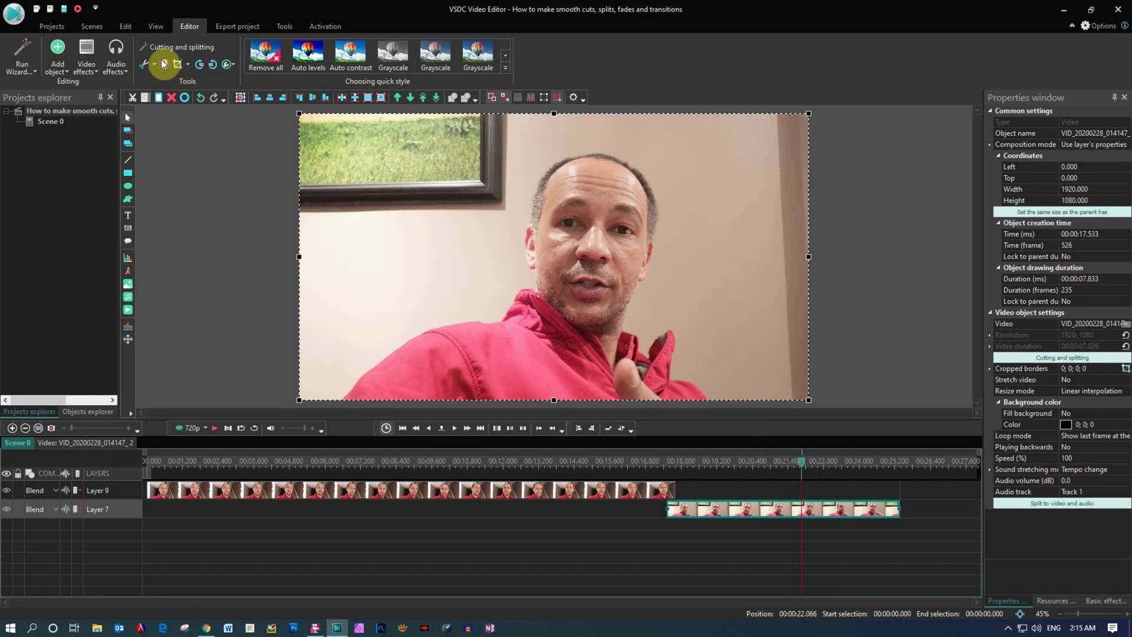
# Split the Layer 7 clip near 22 s and move its 3.3-second tail to Layer 13 at 21.900
pyautogui.hotkey('ctrl', 'k')
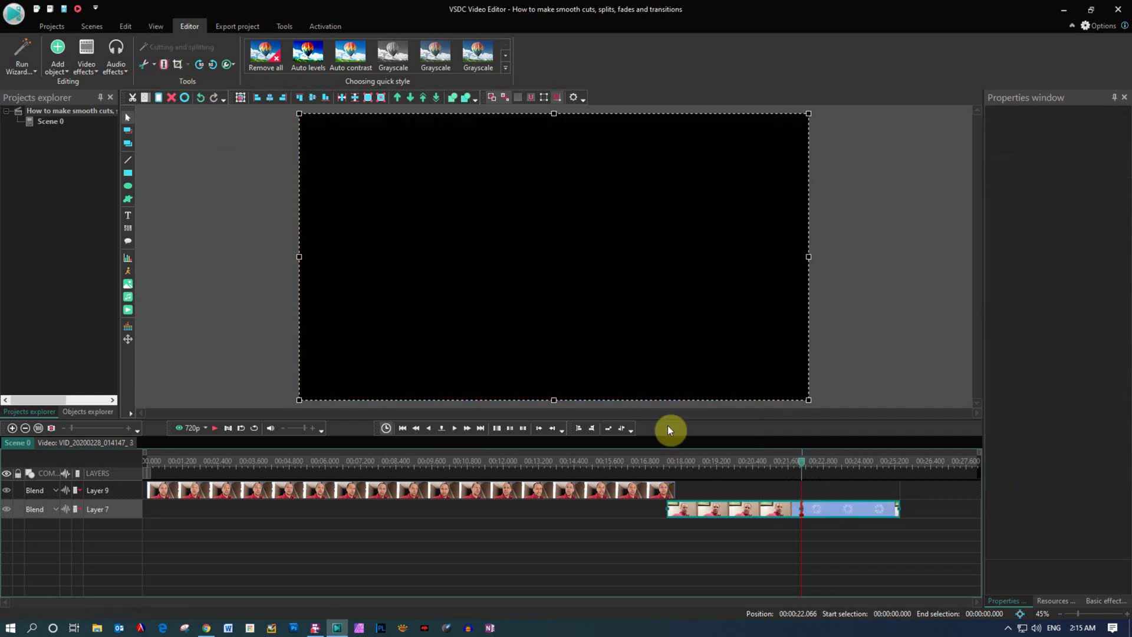
pyautogui.click(813, 511)
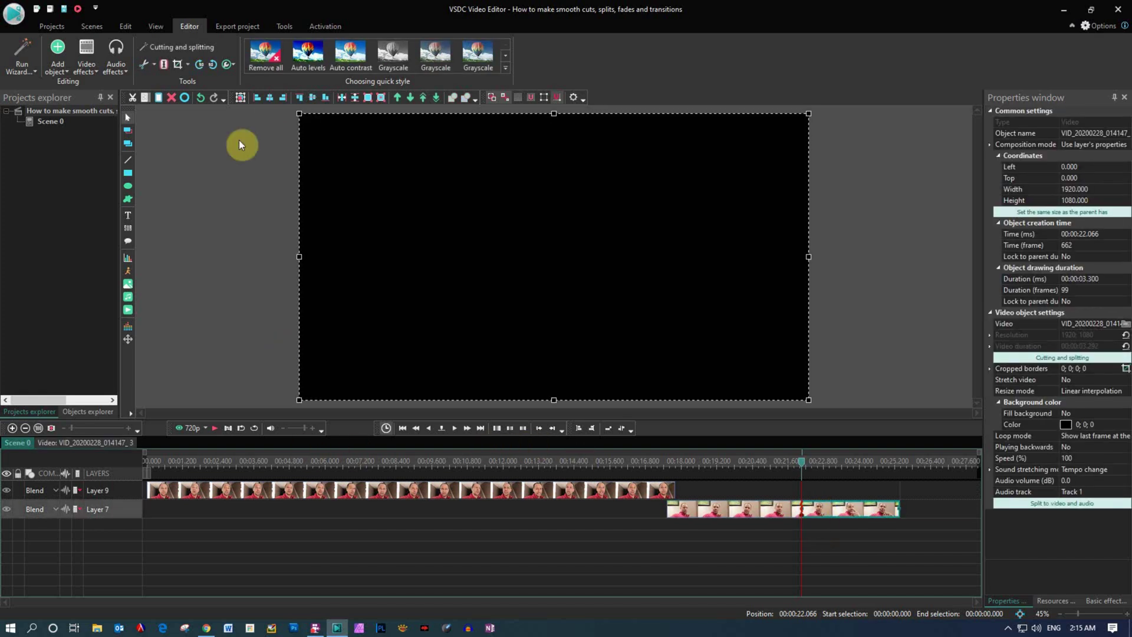
pyautogui.click(397, 94)
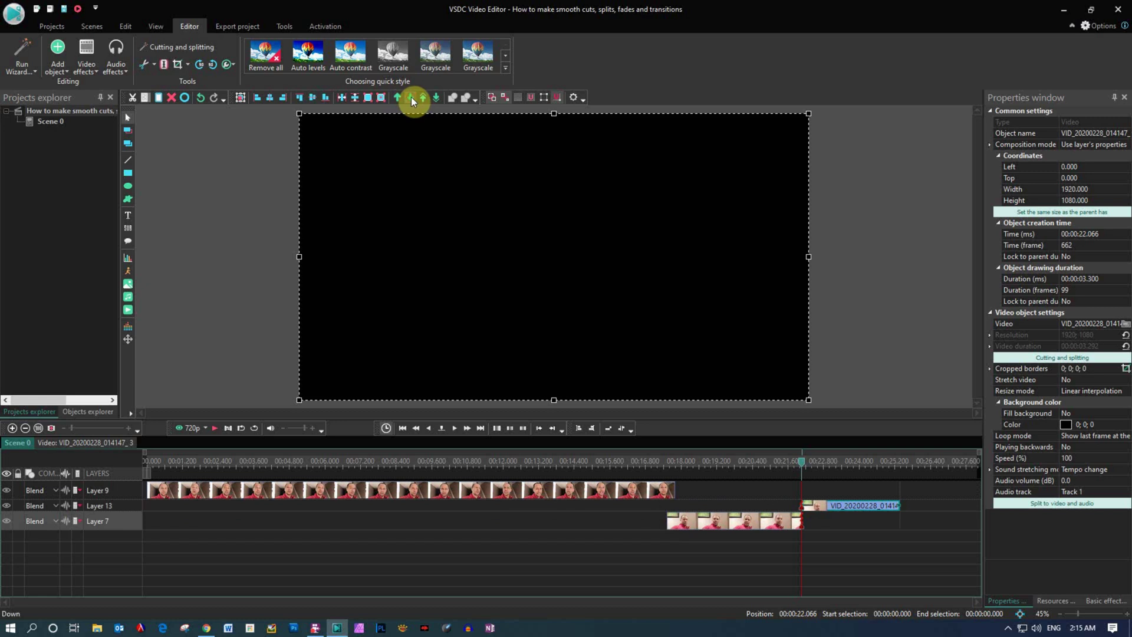
pyautogui.click(412, 97)
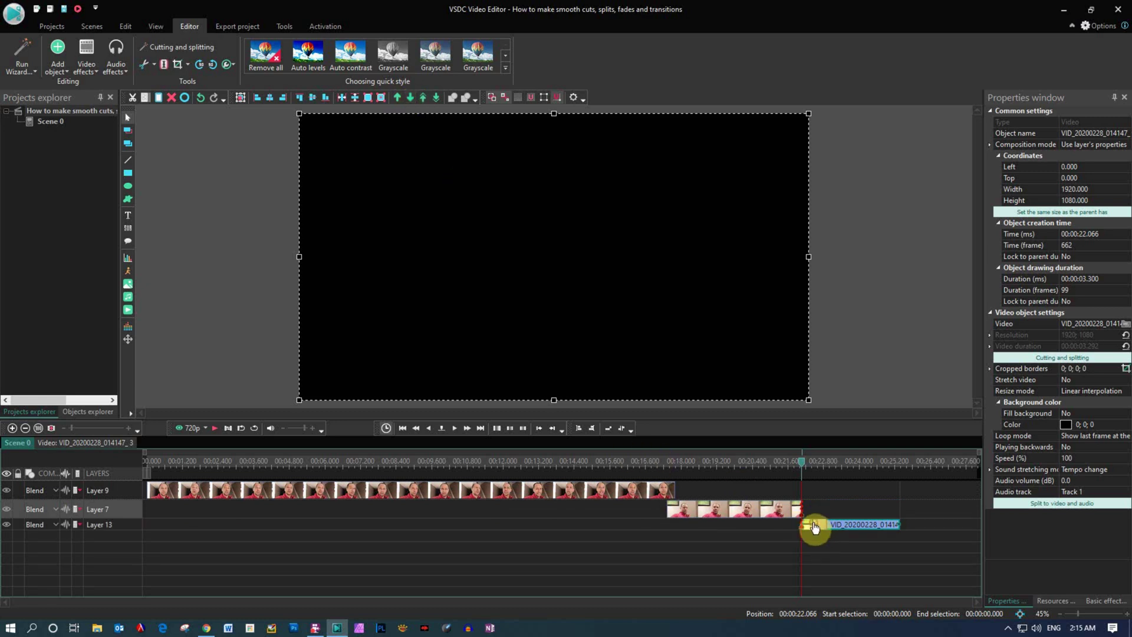
pyautogui.moveTo(816, 526); pyautogui.dragTo(812, 528)
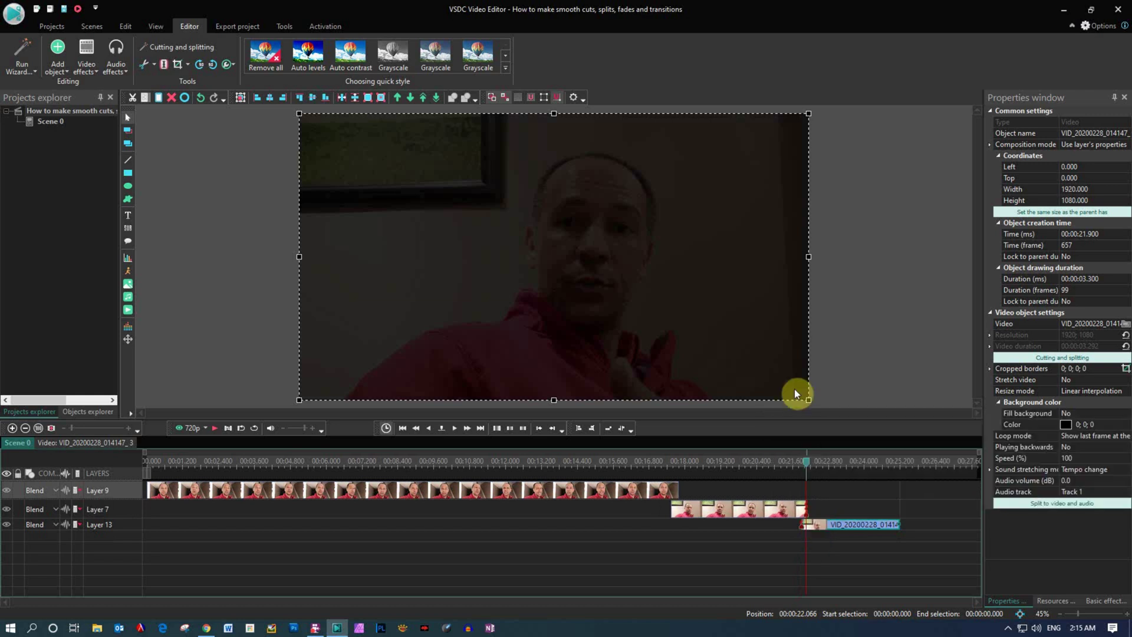
# Add a Transparency > Fade In effect to the start of the Layer 13 tail clip
pyautogui.click(86, 64)
pyautogui.moveTo(124, 142)
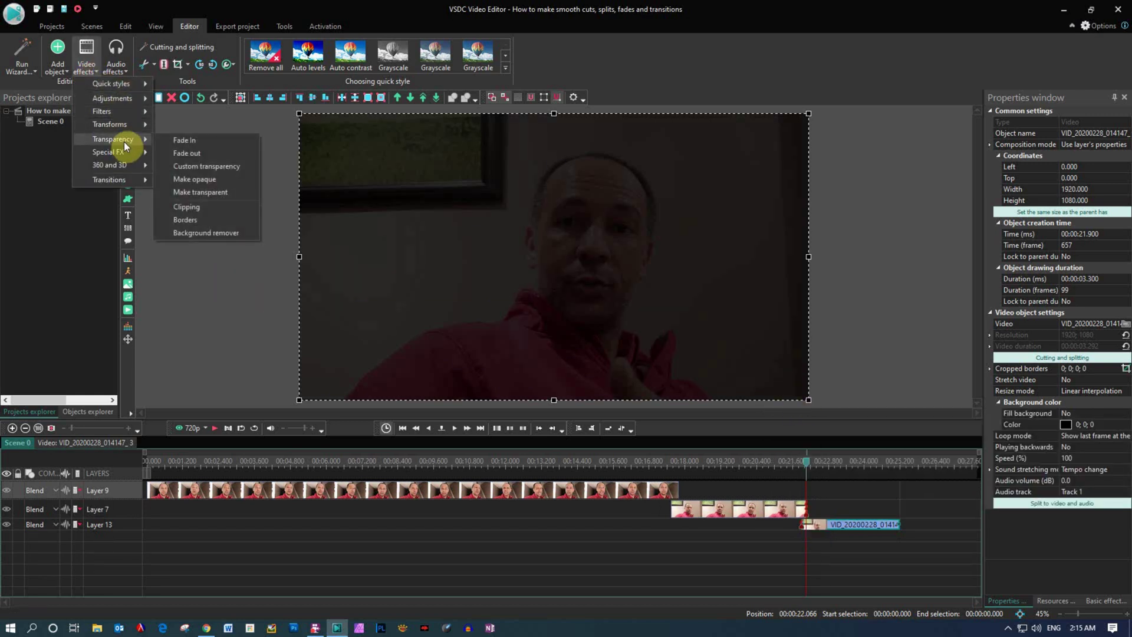
pyautogui.click(204, 142)
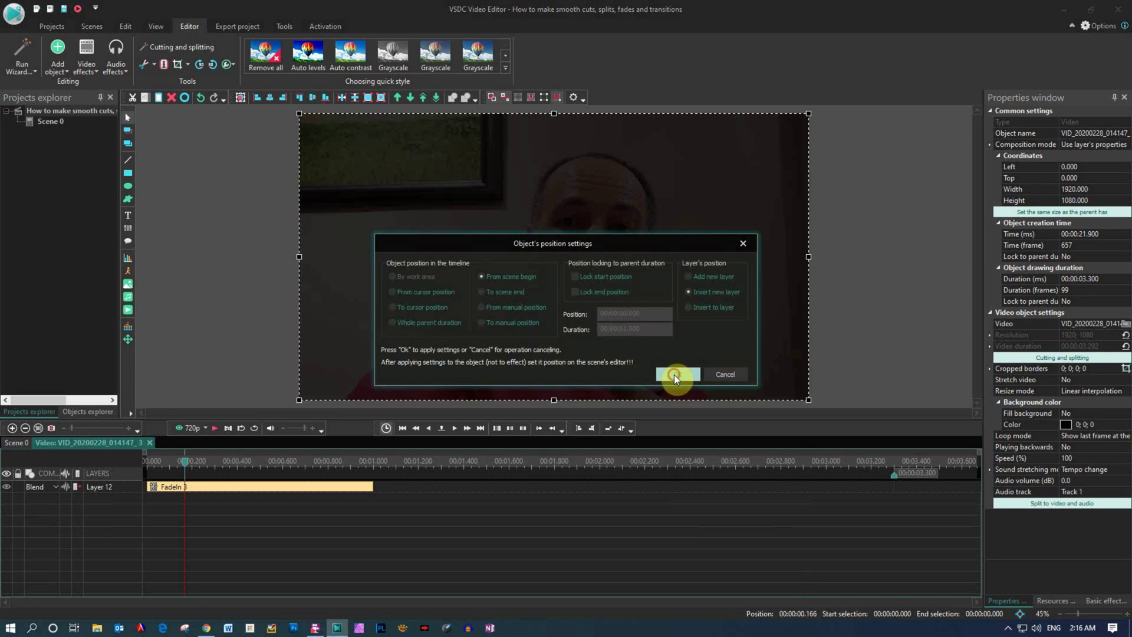
pyautogui.click(674, 374)
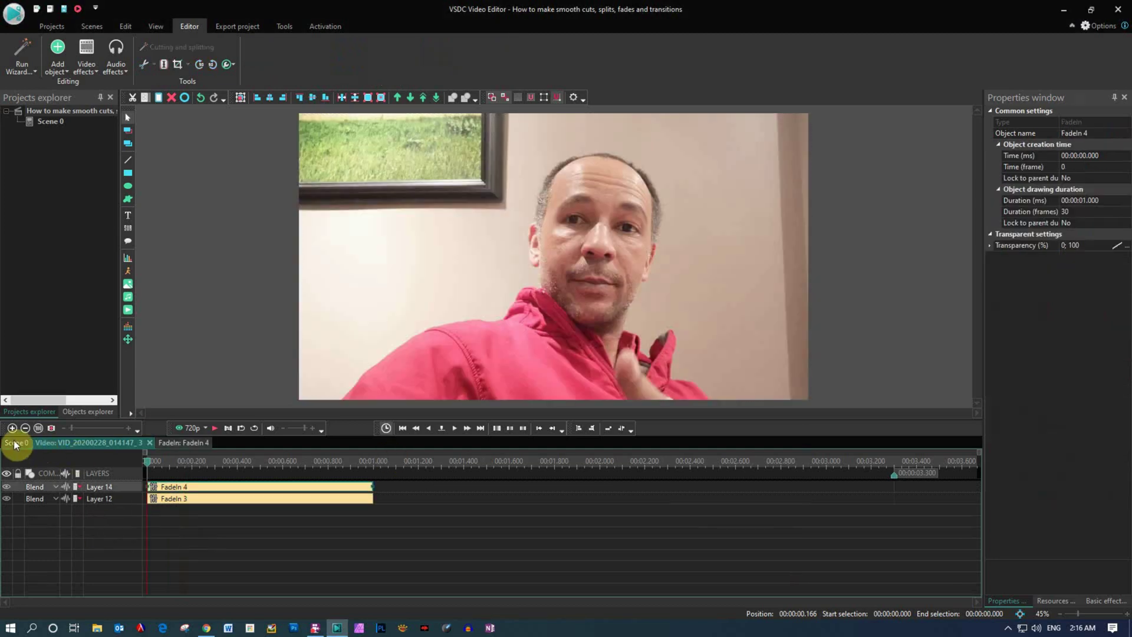
# Back on Scene 0, preview the transition into the tail clip and scrub back to its faded start
pyautogui.click(15, 443)
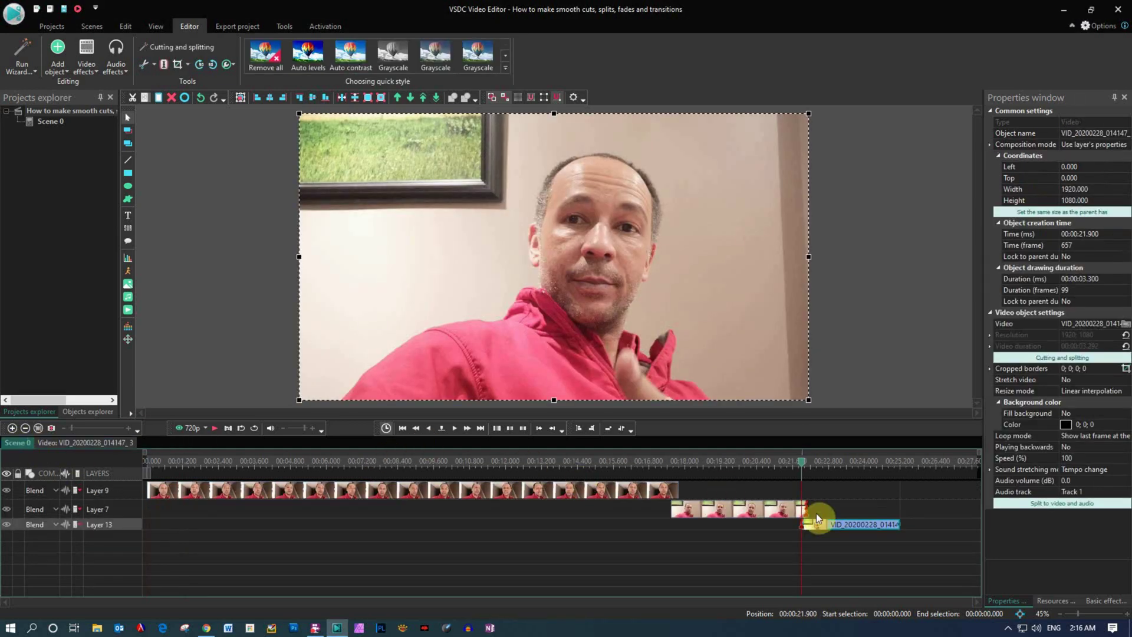
pyautogui.moveTo(801, 470); pyautogui.dragTo(749, 470)
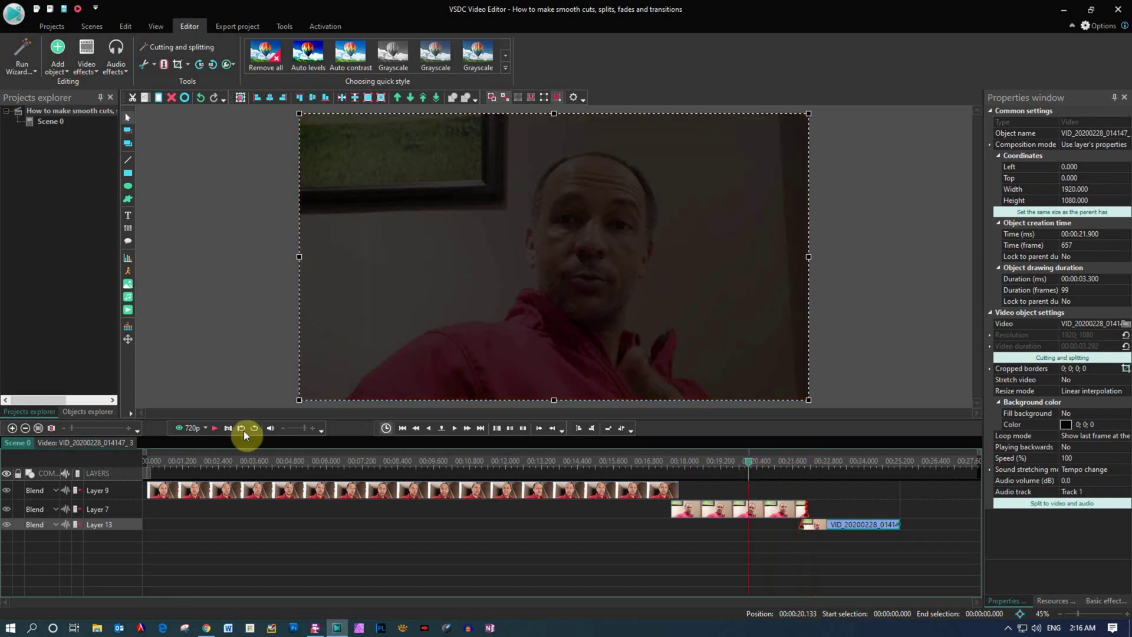
pyautogui.click(215, 428)
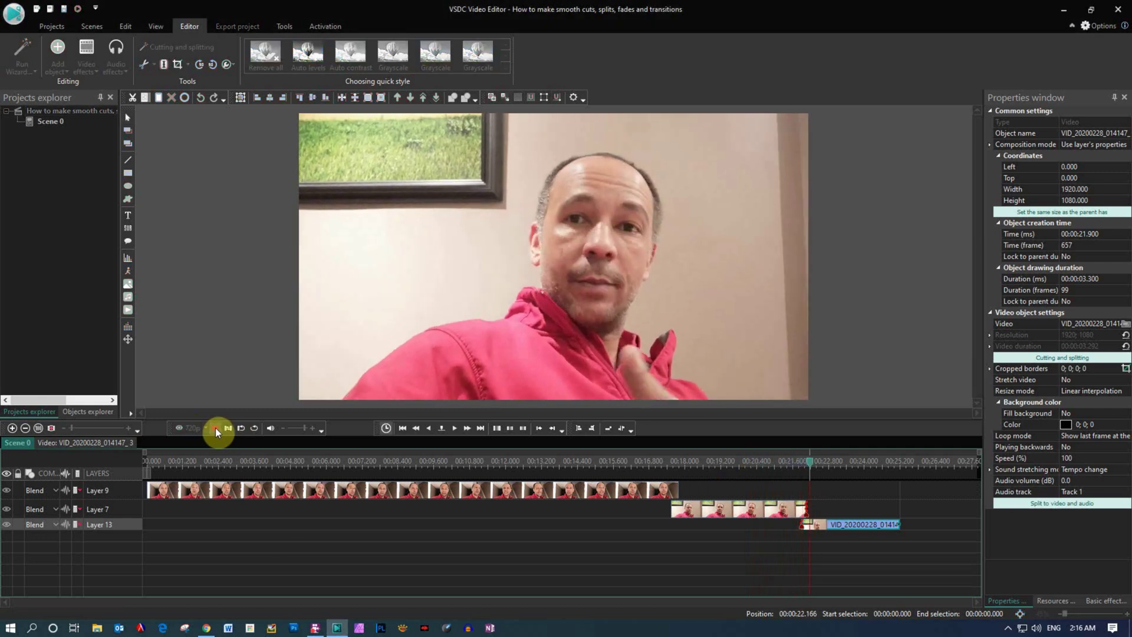
pyautogui.click(215, 428)
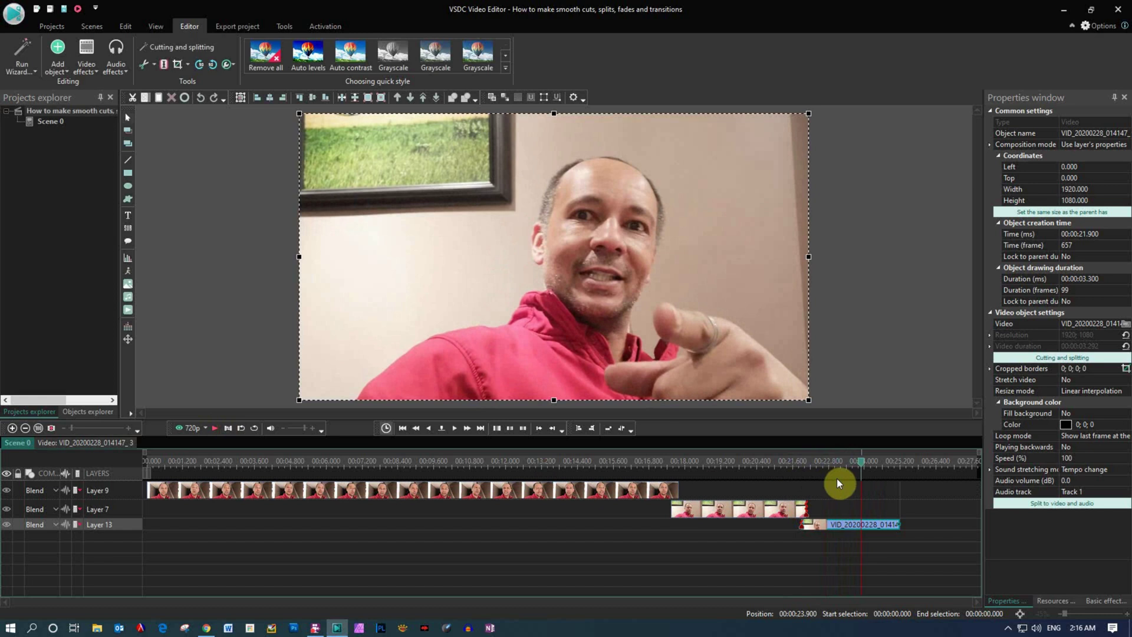
pyautogui.click(861, 465)
pyautogui.moveTo(861, 466); pyautogui.dragTo(808, 468)
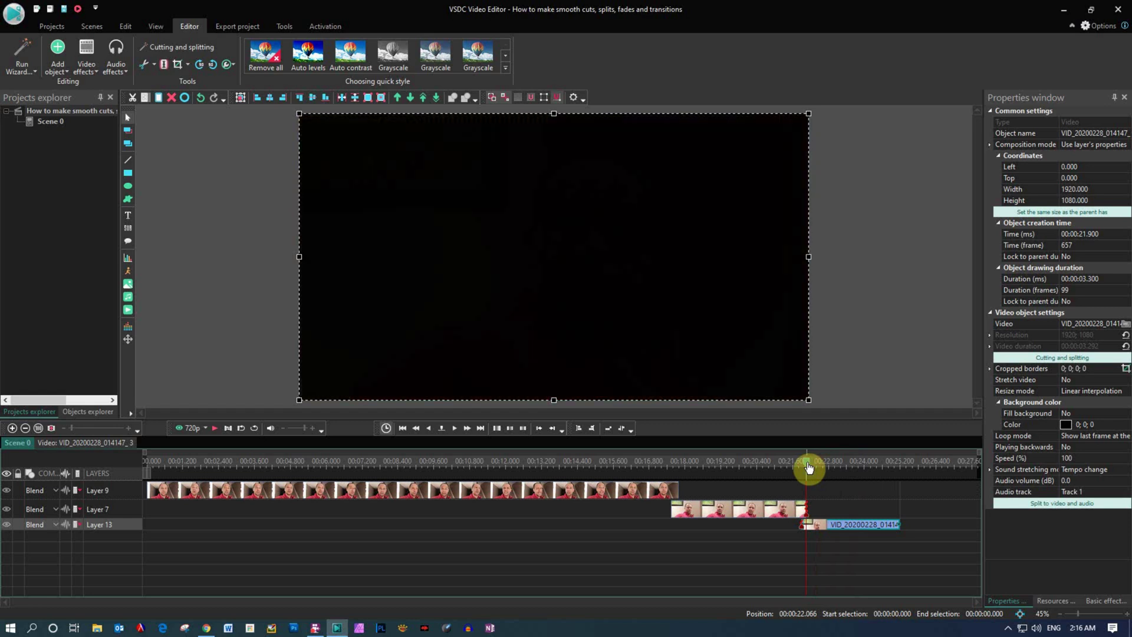
# Undo the fade-in, layer moves and split until the Layer 7 clip is whole at 7.833 seconds
pyautogui.click(200, 98)
pyautogui.click(200, 98)
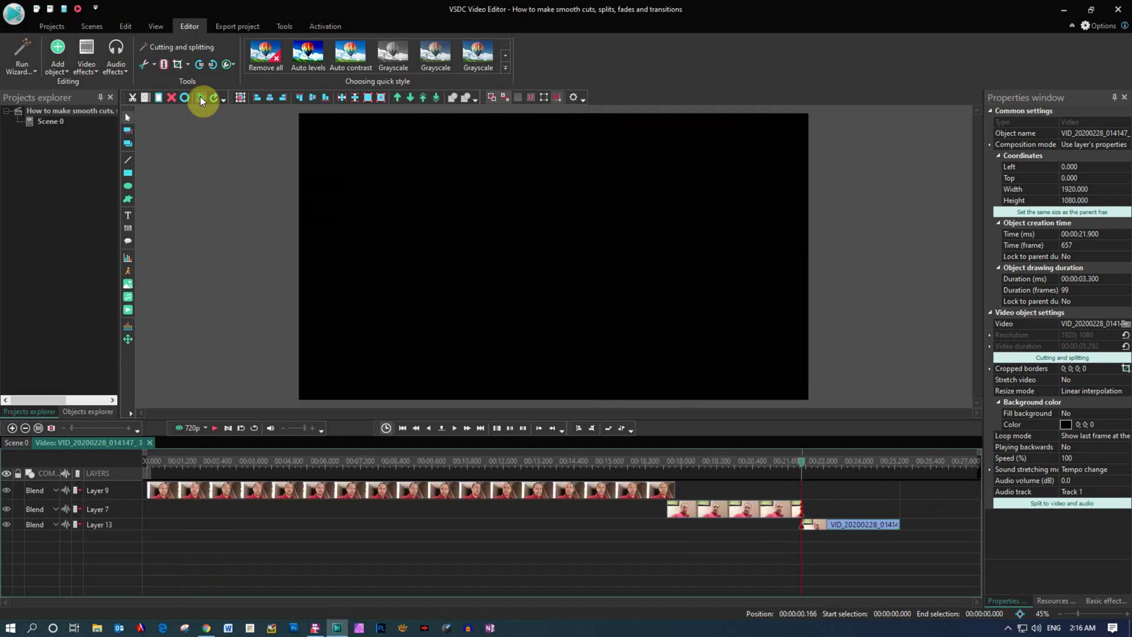
pyautogui.click(200, 98)
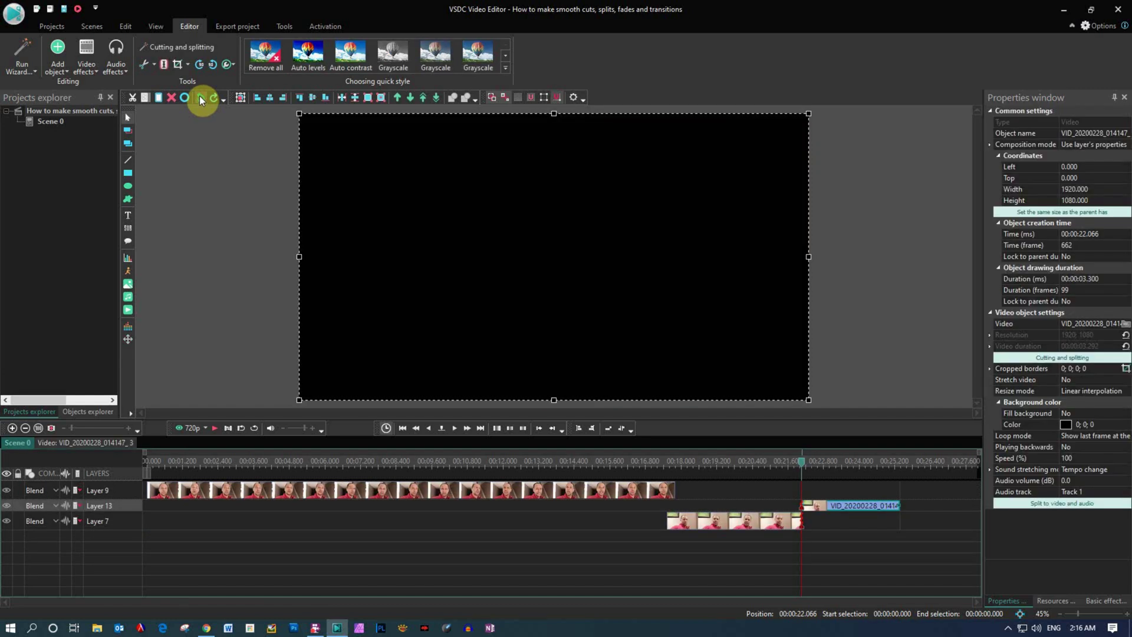
pyautogui.click(200, 98)
pyautogui.click(201, 98)
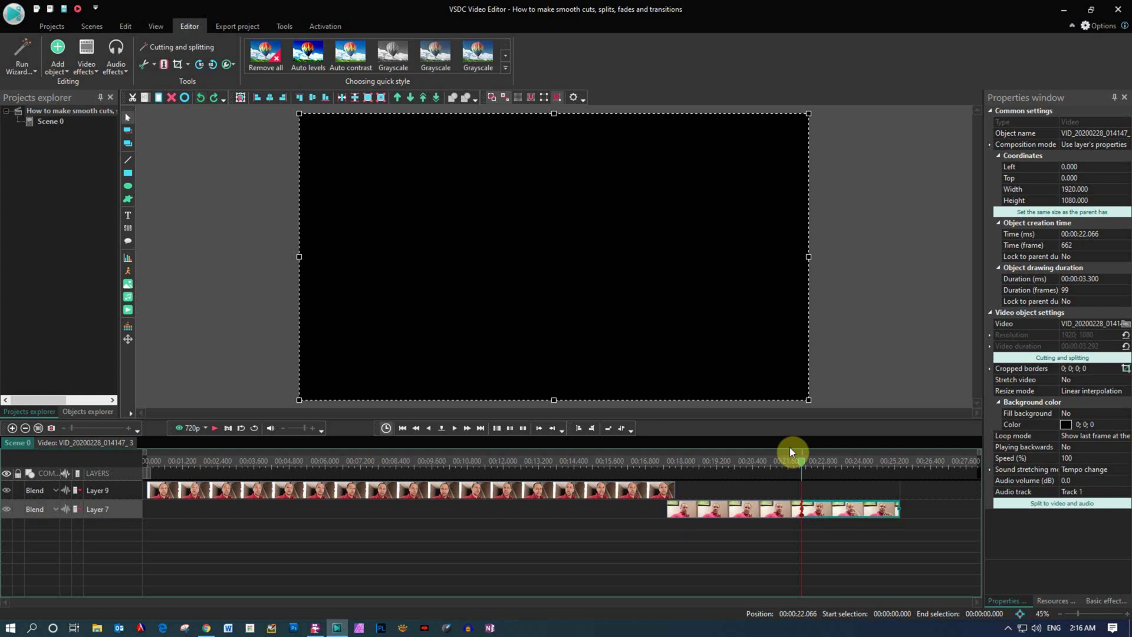
pyautogui.click(796, 463)
pyautogui.click(199, 95)
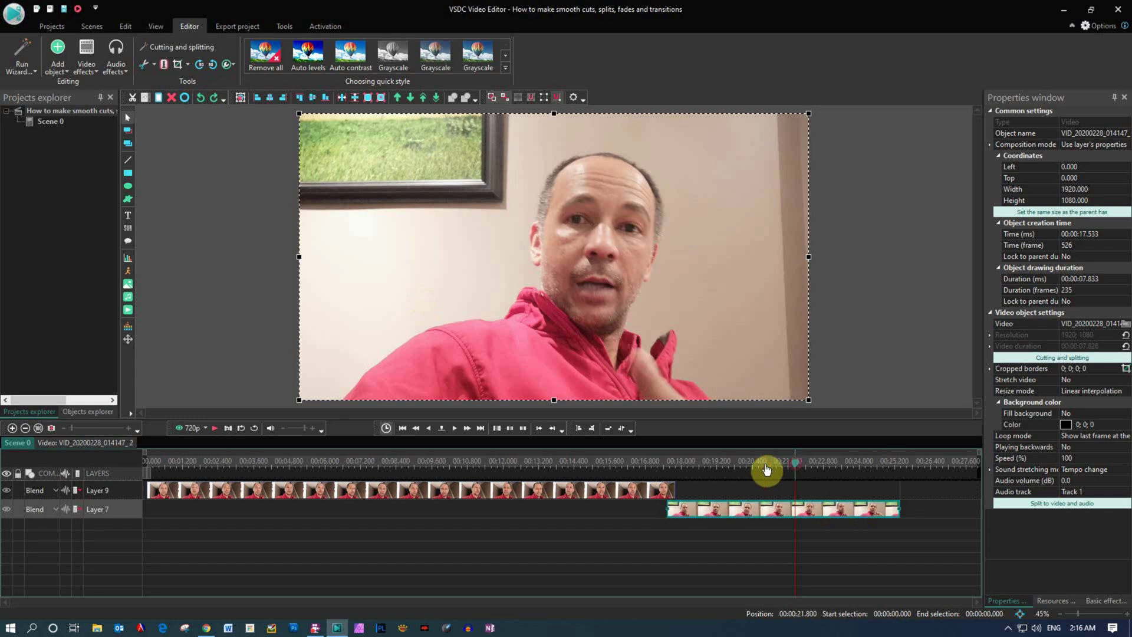
# Replay the transition from about 13.6 seconds and stop the preview
pyautogui.click(551, 463)
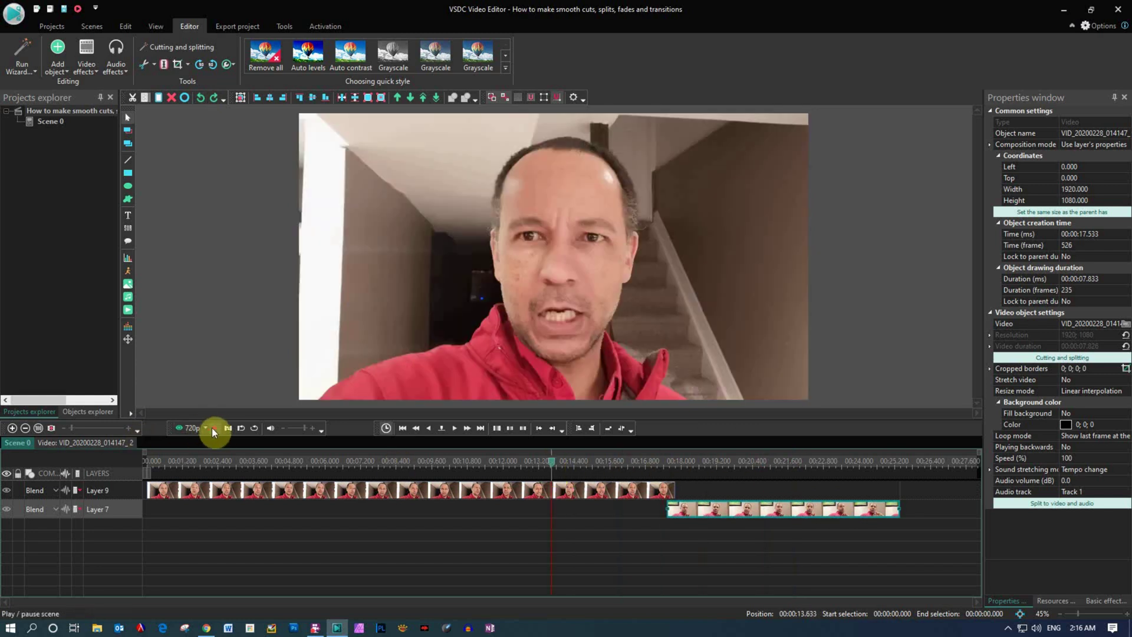
pyautogui.click(214, 429)
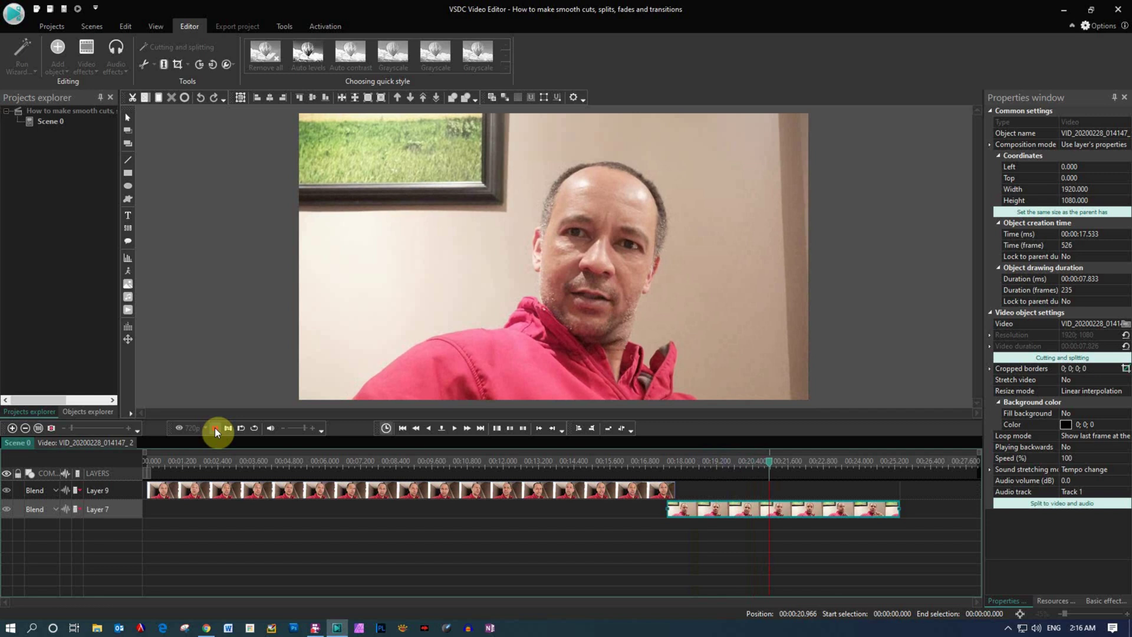
pyautogui.click(215, 427)
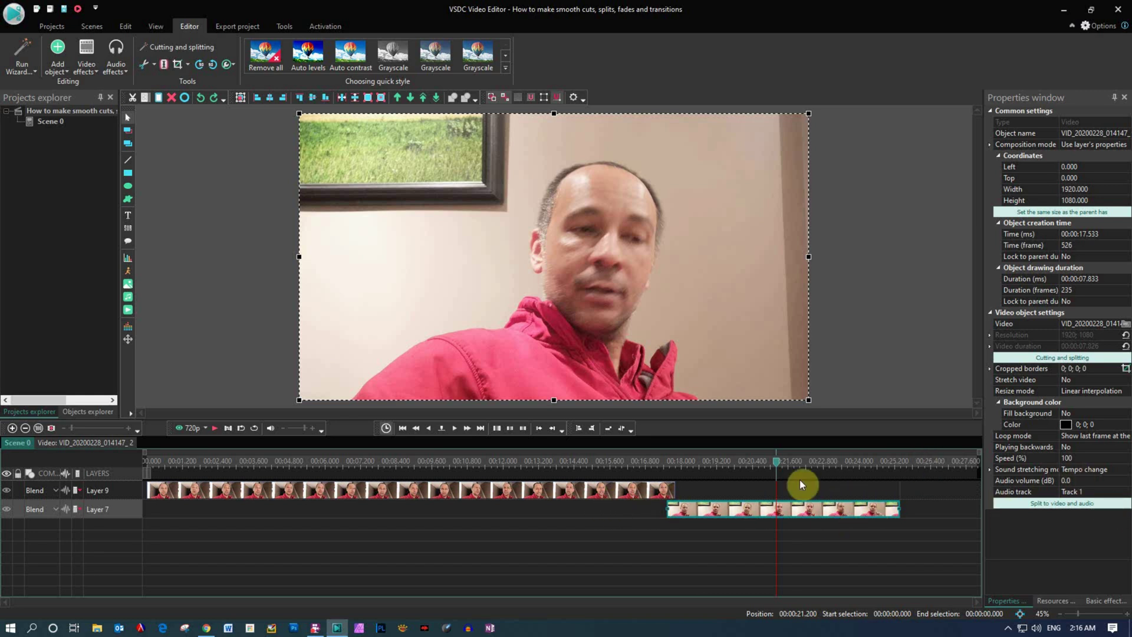
pyautogui.press('Home')
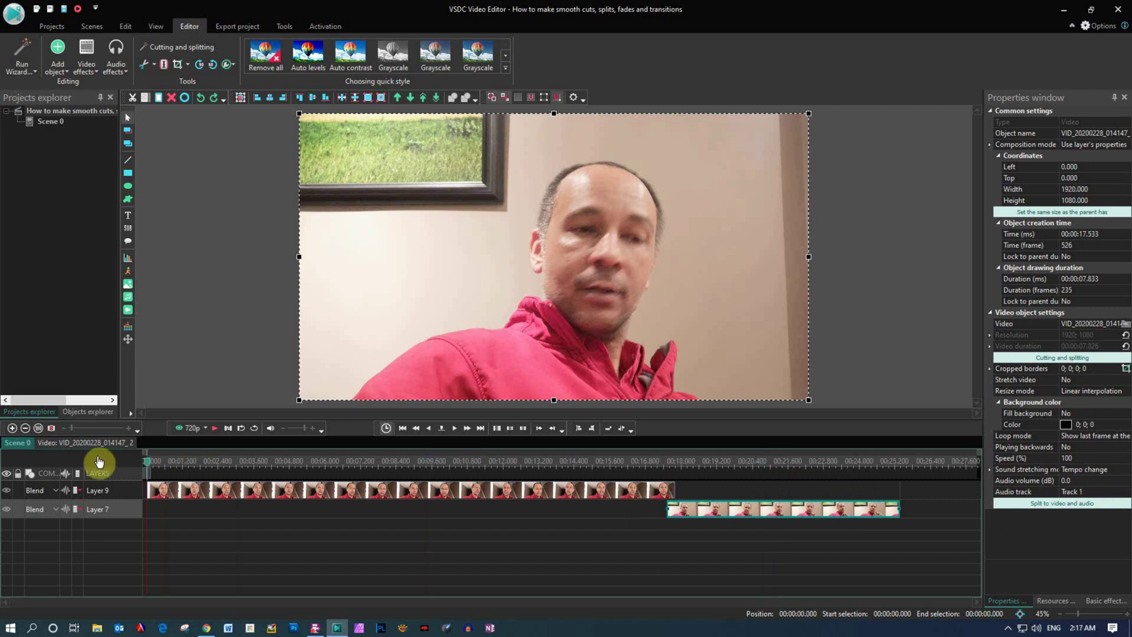